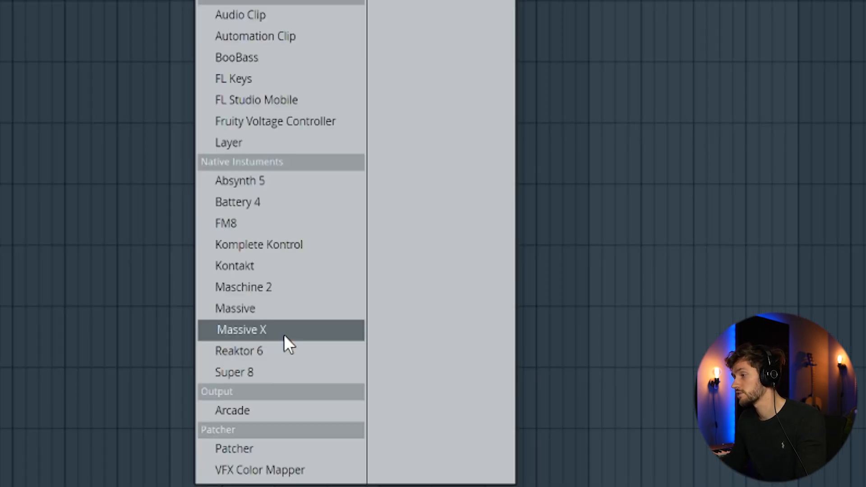
Load Massive X as an instrument with the Angelic Sprites preset from Piano / Keys, and close the preset browser
click(267, 332)
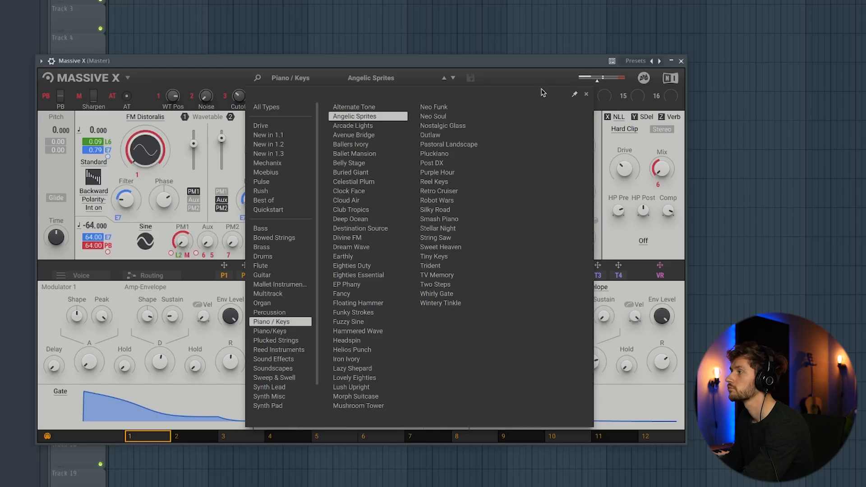
click(586, 95)
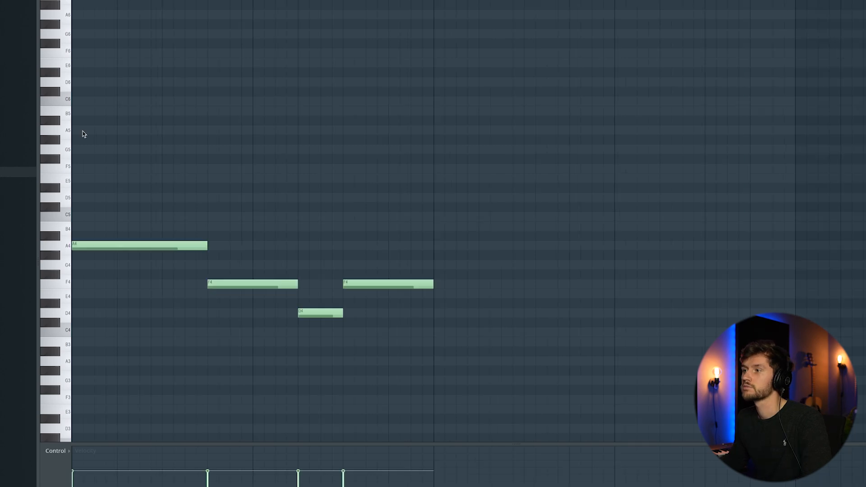
Build the first chord by stacking A, C and E notes above the first bass note, matching its length
click(81, 132)
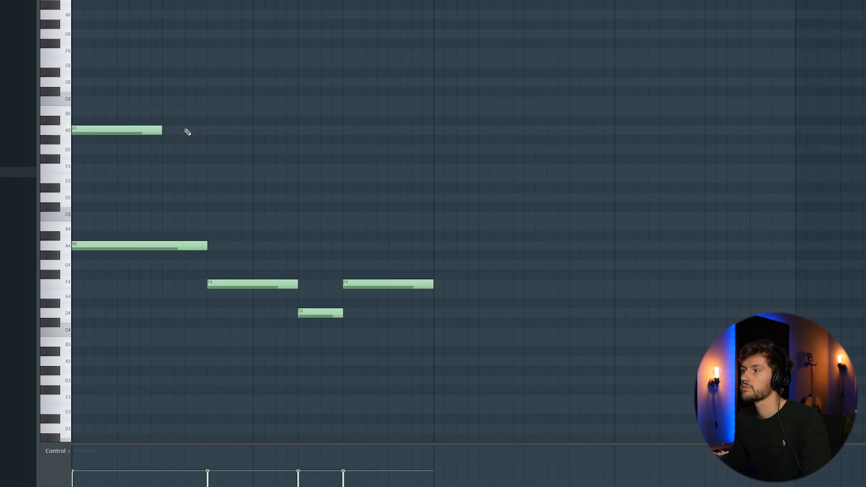
drag(162, 131, 219, 130)
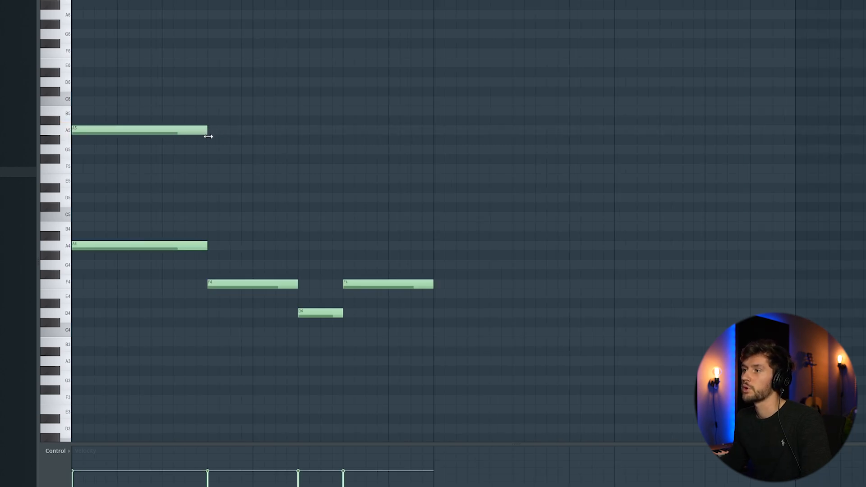
scroll(125, 113, up, 5)
scroll(121, 140, down, 5)
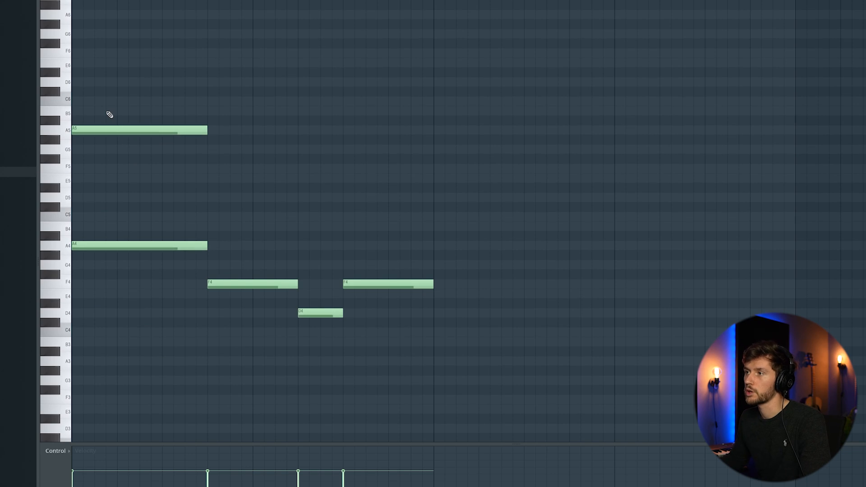
click(91, 104)
click(76, 65)
drag(76, 63, 85, 53)
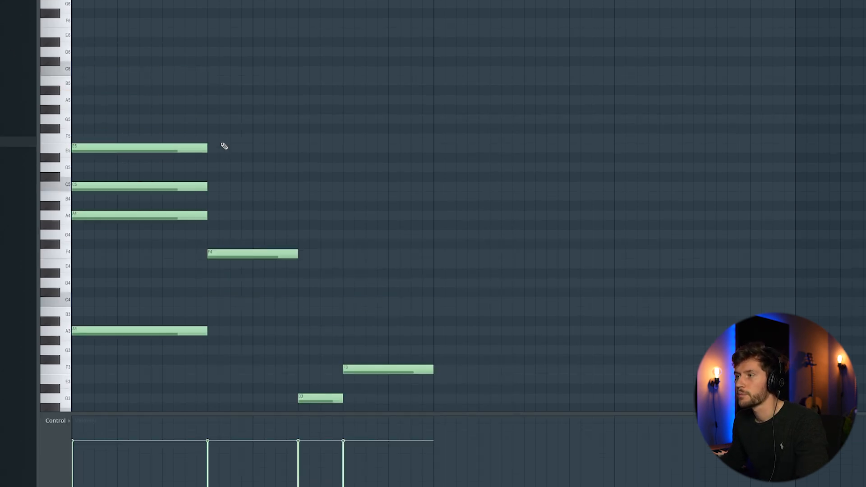
Build the chords on the second to fourth bass notes with F5-A5-C6, D4-F4-A4-F5 and F4-A4-C5, and play them back
click(213, 137)
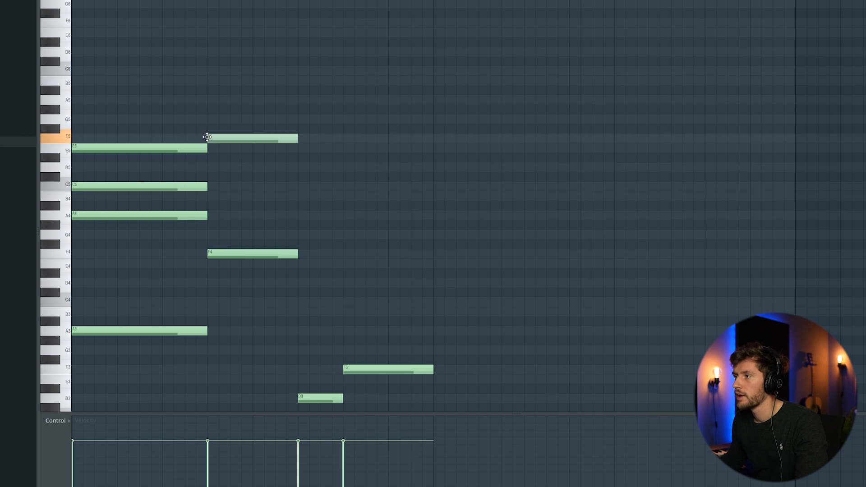
click(211, 101)
click(210, 62)
drag(246, 63, 242, 70)
key(space)
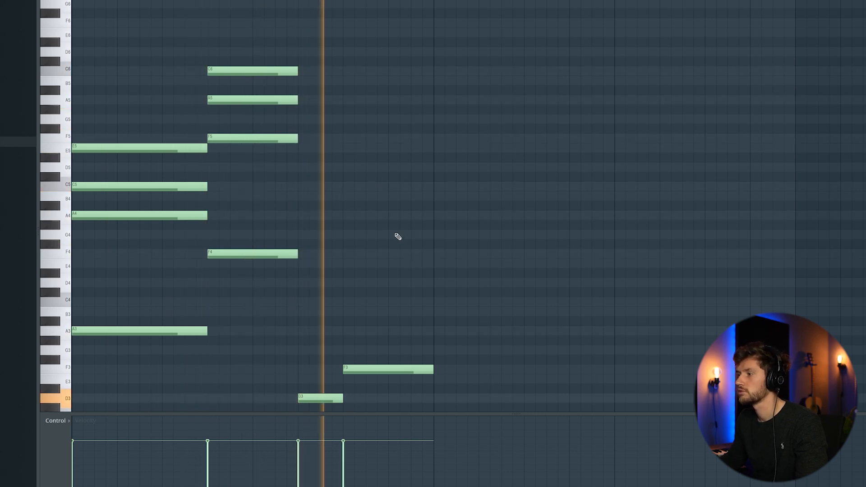
key(space)
mouse_move(363, 216)
mouse_down()
mouse_move(363, 224)
mouse_move(363, 215)
mouse_up()
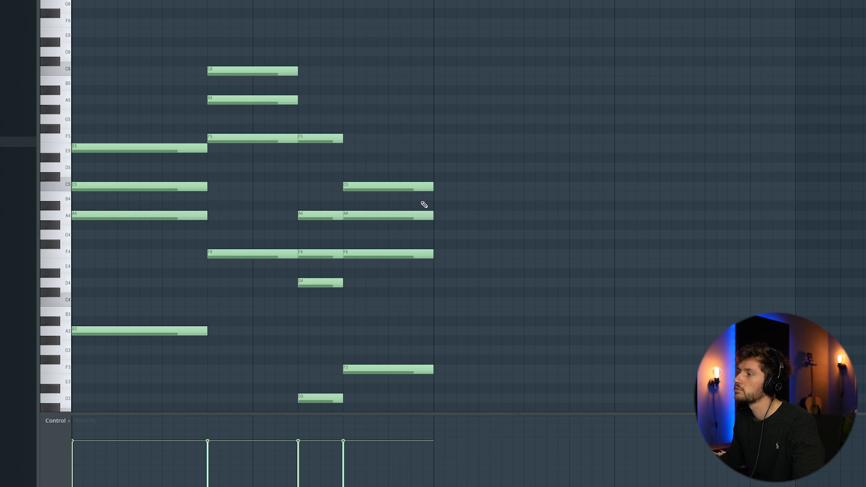
key(space)
Extend the bass line with G3, A3, C3 and D3 across bars 3 and 4, fill in their chords and play the progression
click(495, 168)
right_click(493, 167)
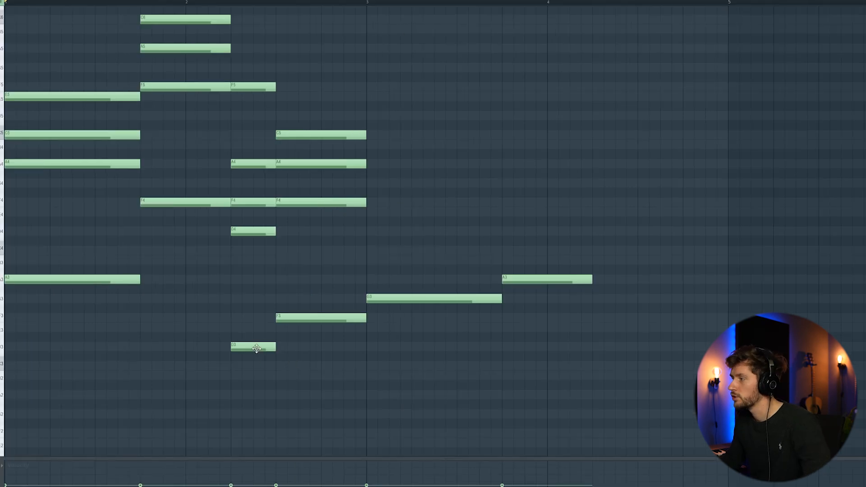
click(594, 366)
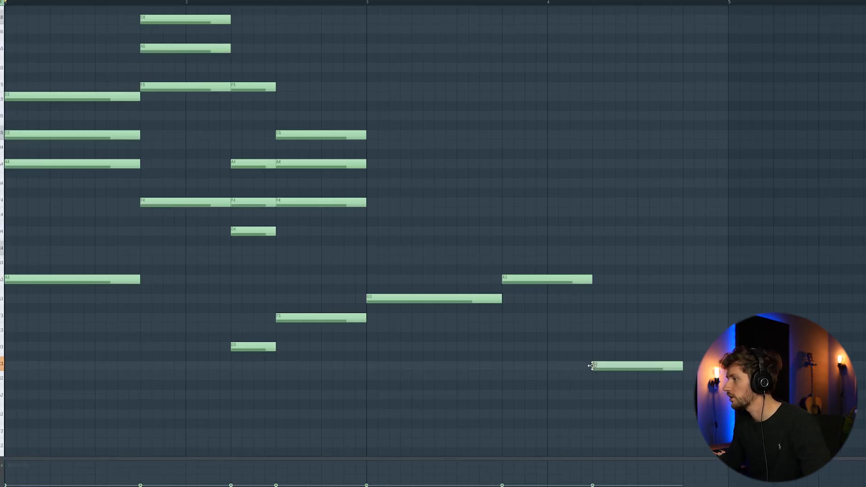
drag(682, 364, 649, 365)
click(641, 344)
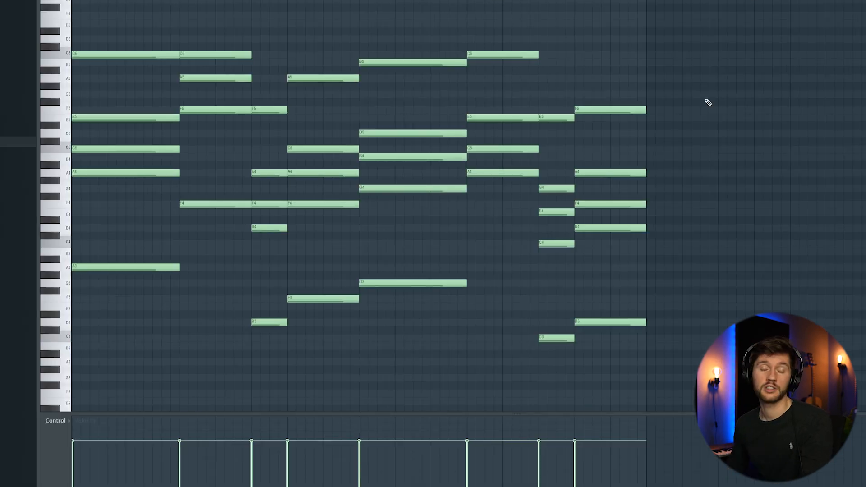
key(space)
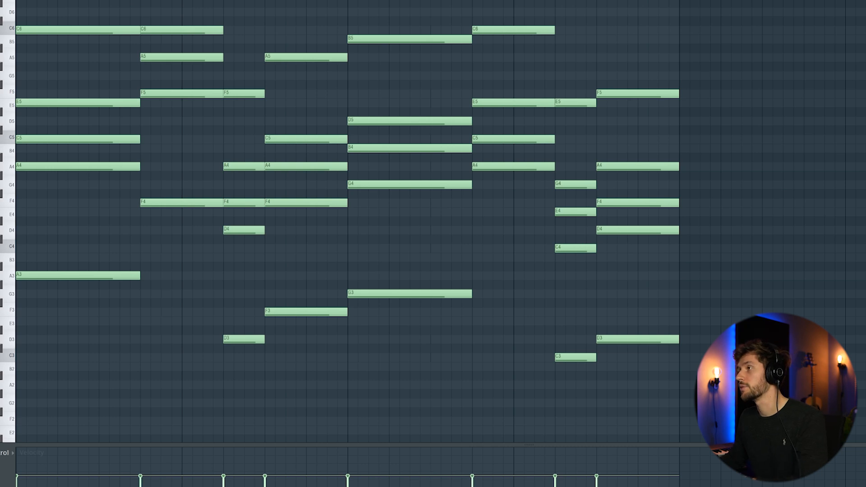
Insert a Stage-73 V instrument channel between the Massive X and Sampler channels
key(F6)
right_click(214, 211)
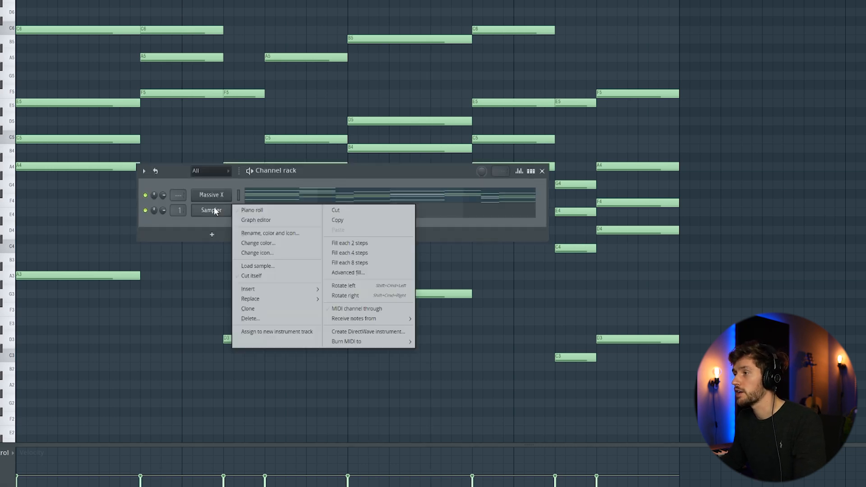
mouse_move(253, 290)
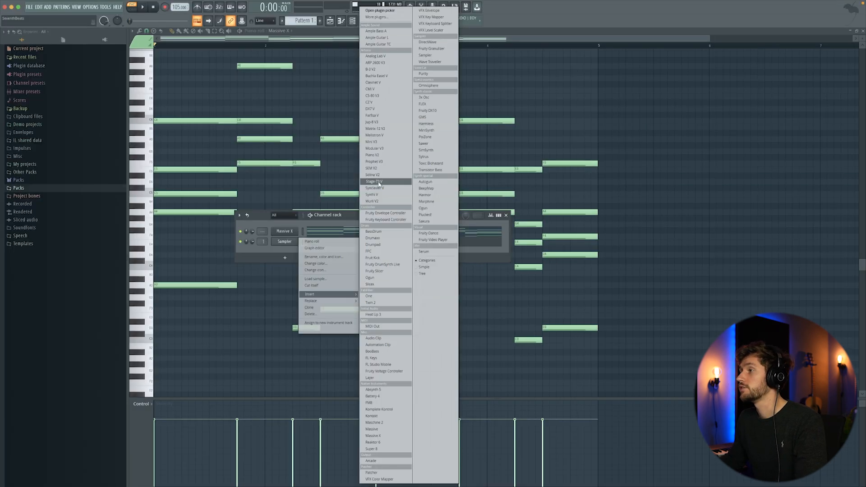
click(351, 121)
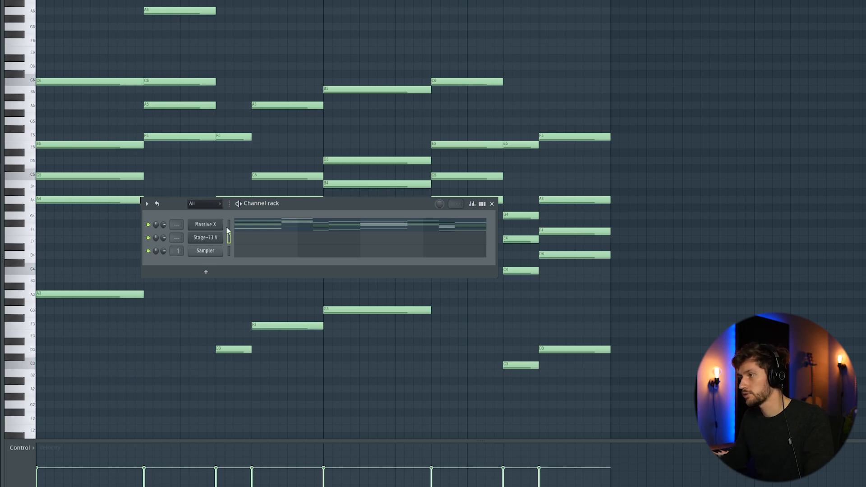
Select the Stage-73 V channel, copy the Massive X chord progression into it and play the pattern
click(229, 237)
key(space)
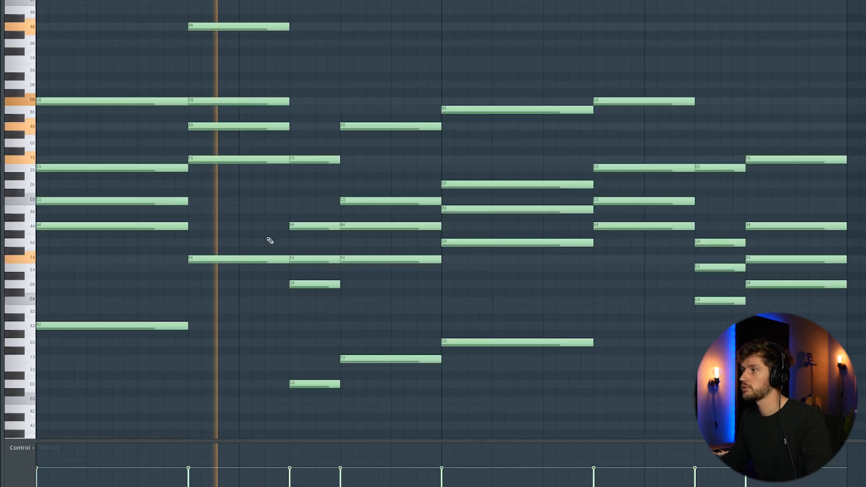
key(F6)
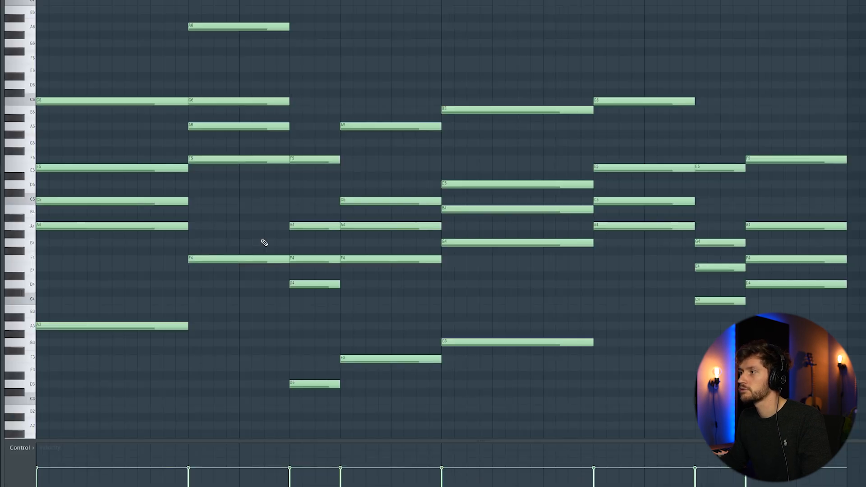
Slice the longer Stage-73 V chords into one-beat segments across all four bars
drag(90, 83, 87, 348)
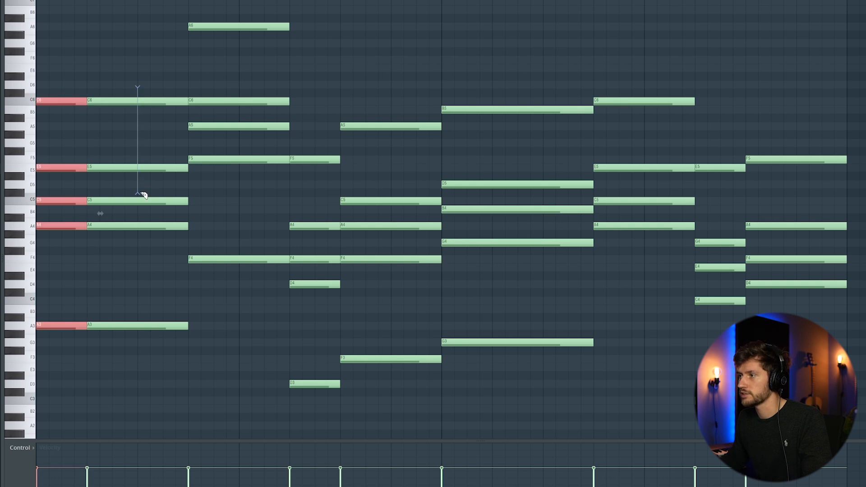
drag(143, 356, 143, 356)
key(space)
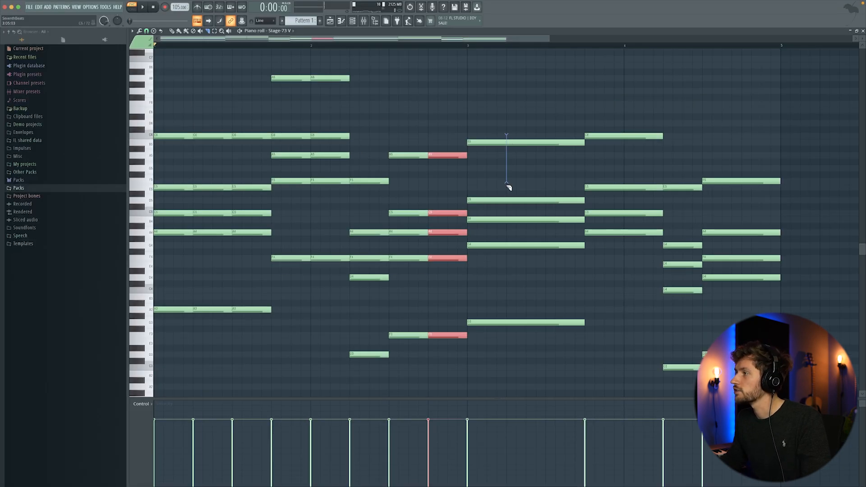
drag(508, 187, 552, 345)
Play the sliced pattern and set the Stage-73 V channel's volume to 61%
key(space)
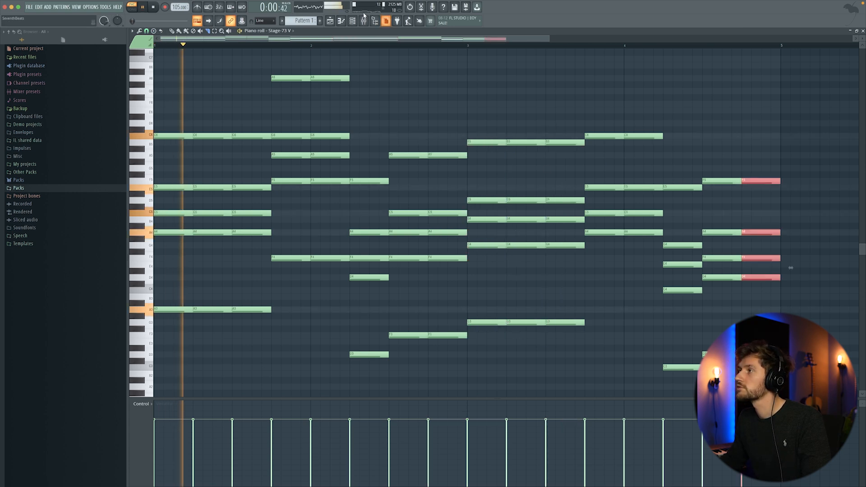
key(F6)
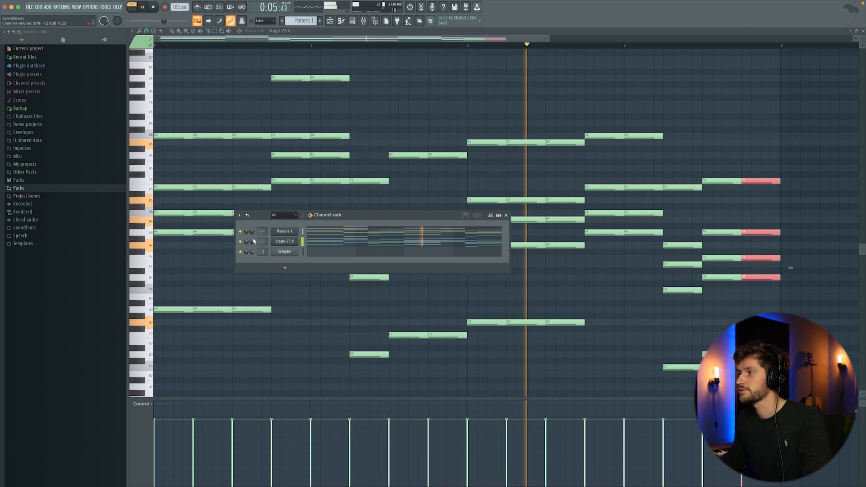
drag(253, 240, 253, 240)
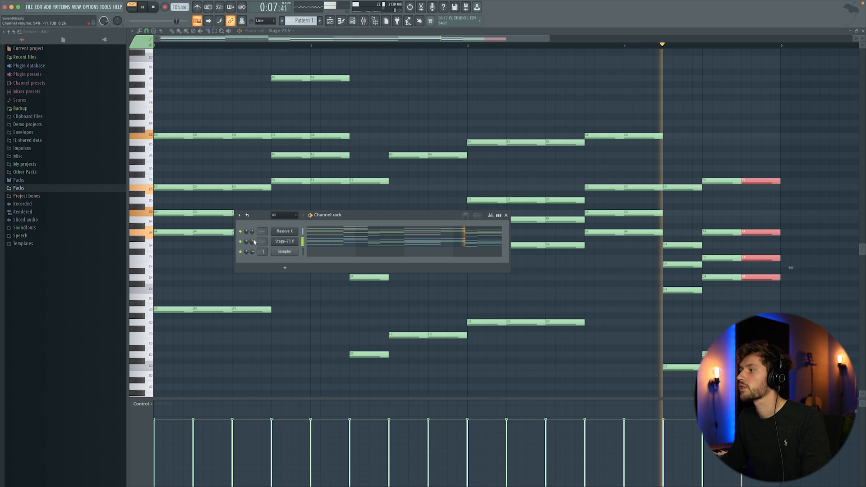
key(space)
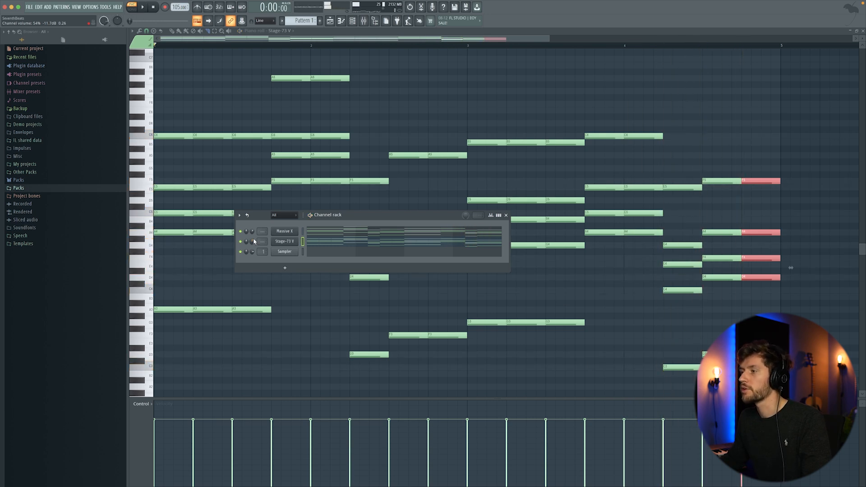
drag(253, 239, 257, 236)
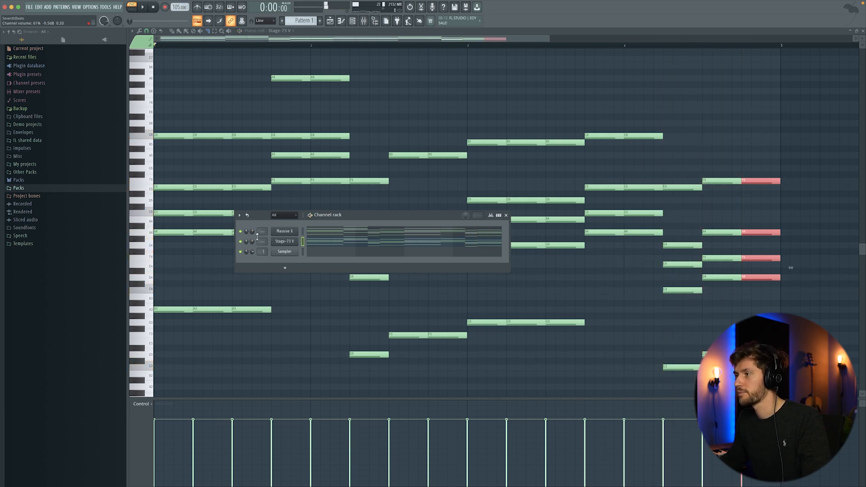
Replace the Sampler channel with the Omnisphere instrument
right_click(291, 255)
mouse_move(328, 316)
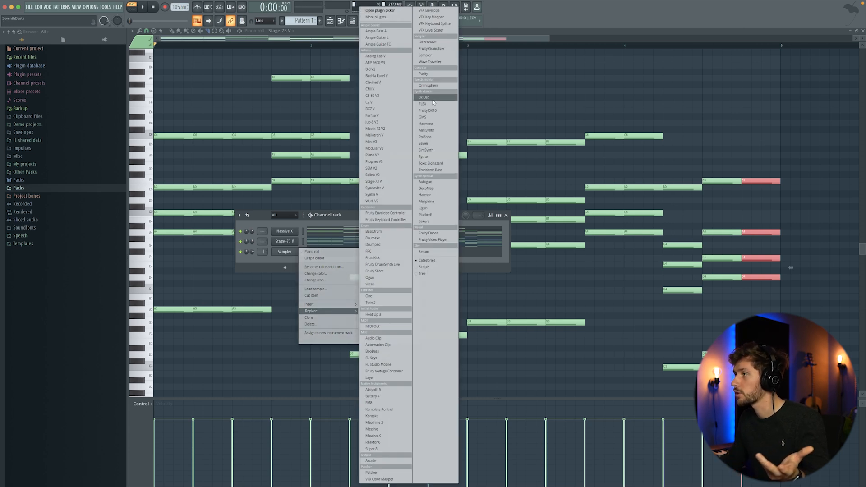
click(428, 85)
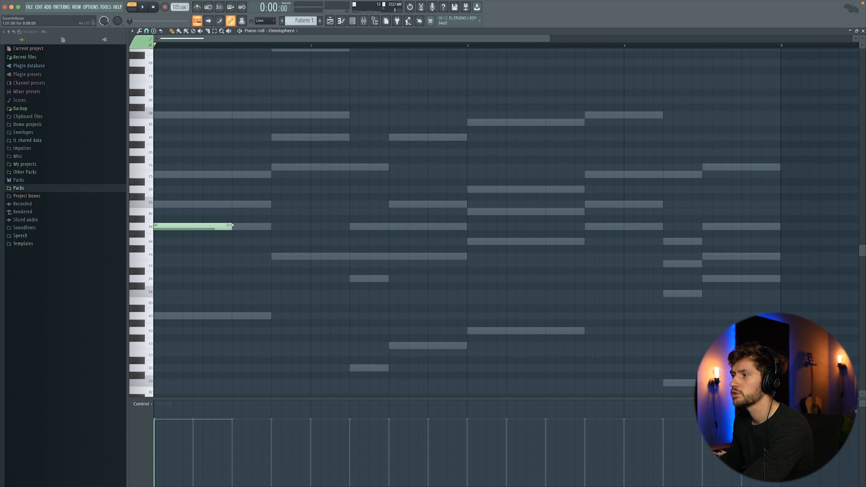
Draw Omnisphere notes A4, F4, D4 and F4 in bars 1 and 2, each matching the length of its chord
drag(232, 226, 271, 227)
click(273, 256)
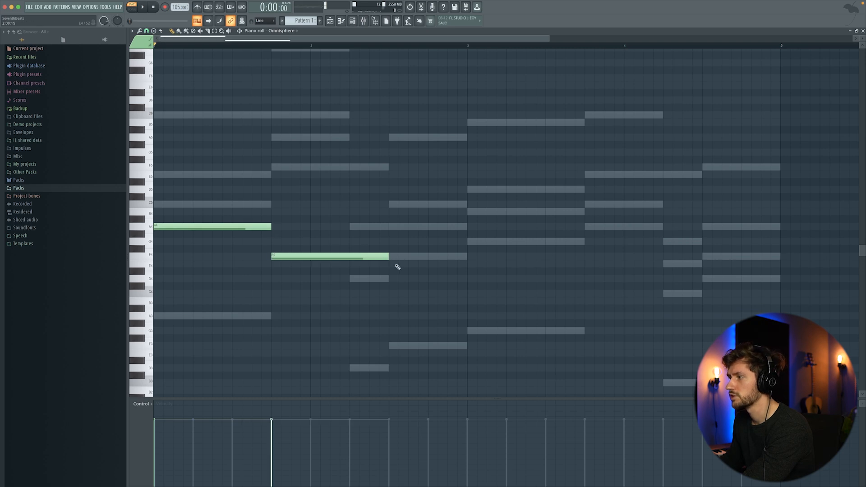
drag(389, 256, 361, 253)
click(354, 278)
key(space)
drag(427, 278, 390, 279)
click(392, 256)
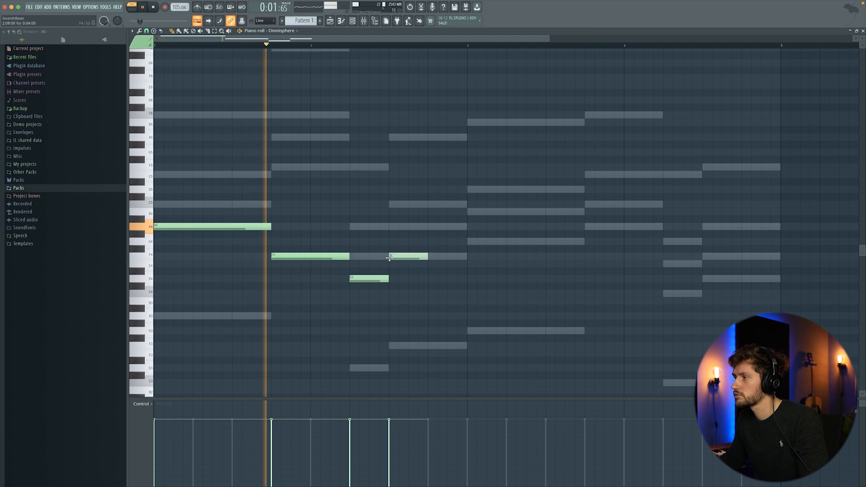
drag(428, 257, 464, 256)
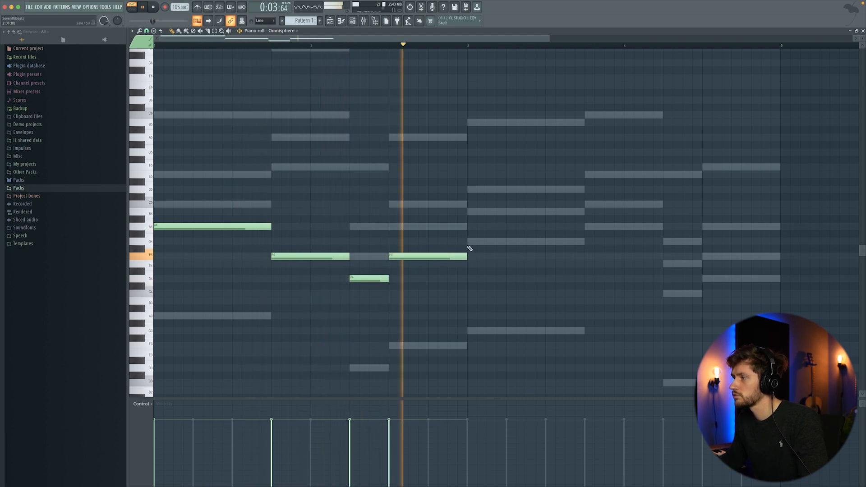
Draw Omnisphere notes G4, A4, C4 and D4 in bars 3 and 4, matching the chord lengths, and play the pattern
click(469, 241)
drag(545, 241, 586, 242)
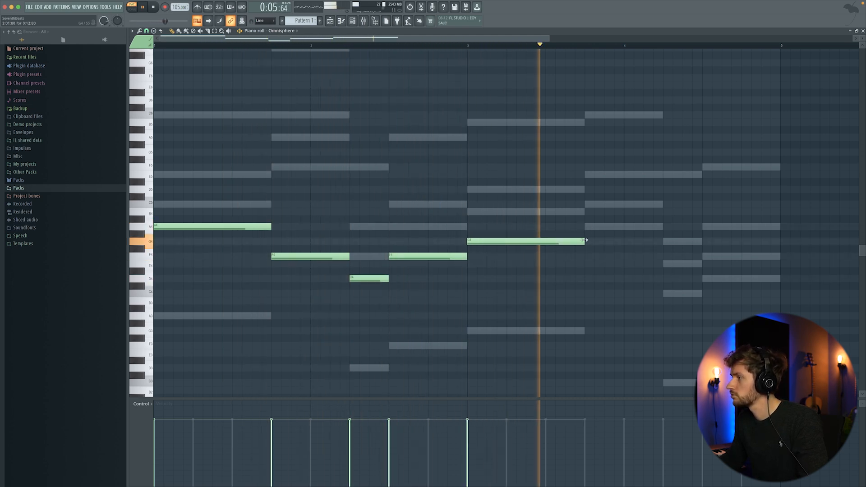
click(589, 227)
key(space)
drag(704, 226, 664, 227)
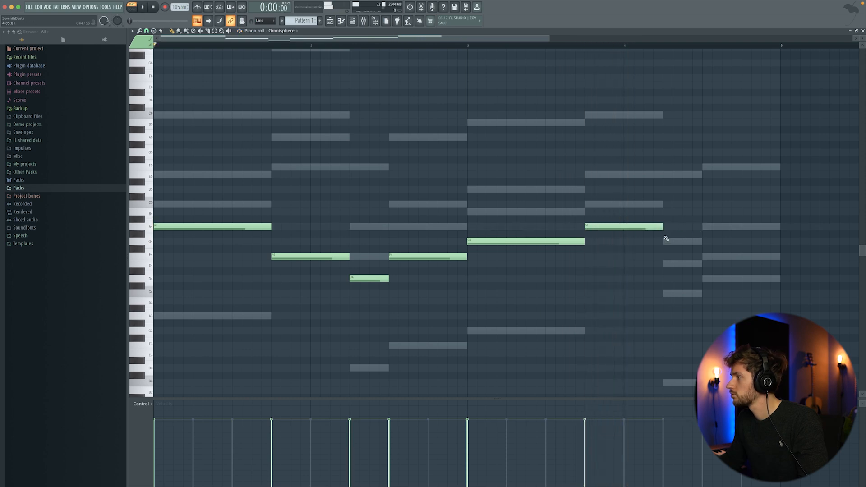
click(666, 294)
drag(740, 294, 778, 279)
click(705, 279)
key(space)
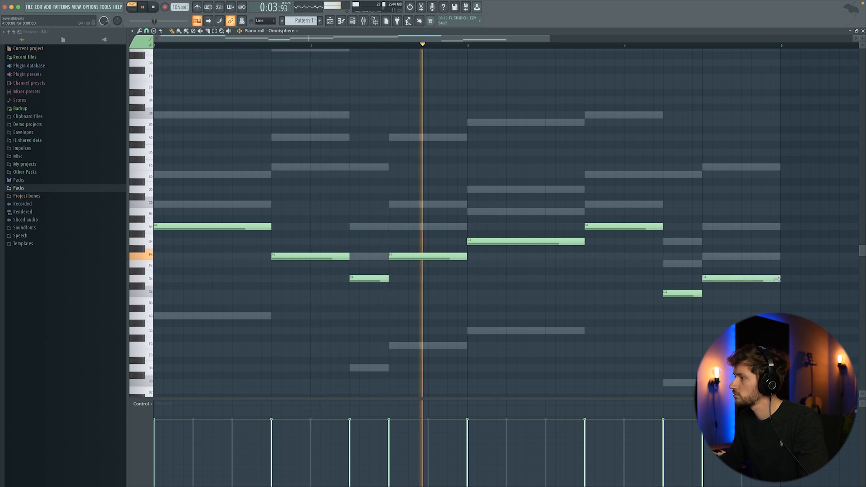
scroll(582, 184, down, 2)
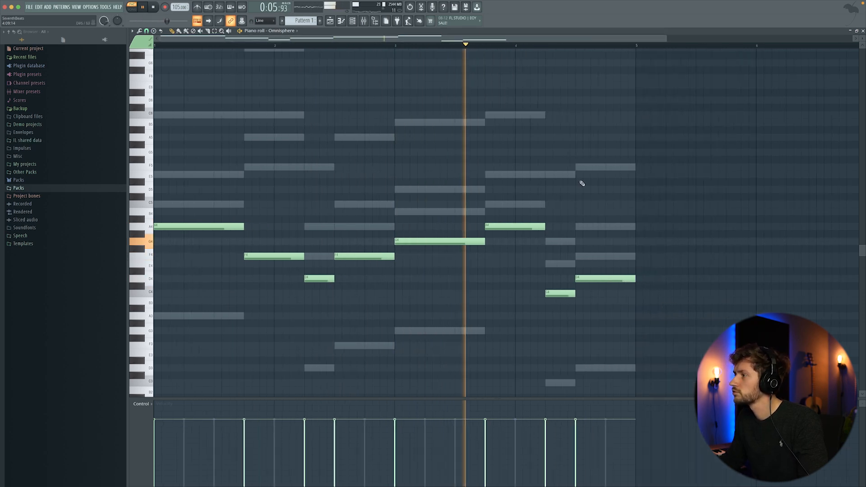
scroll(581, 185, down, 3)
scroll(584, 186, up, 3)
scroll(586, 186, down, 3)
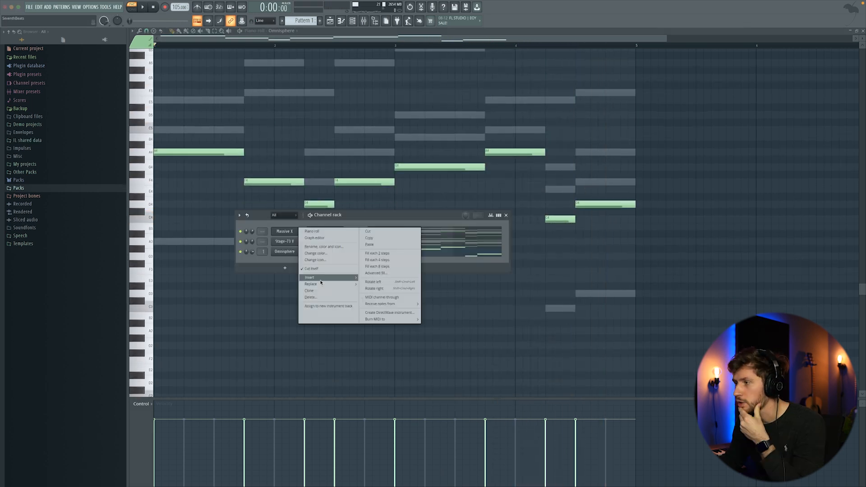
Insert a Kontakt channel, load the Hybrid Keys instrument with the Afterthought preset, and close its window
mouse_move(354, 278)
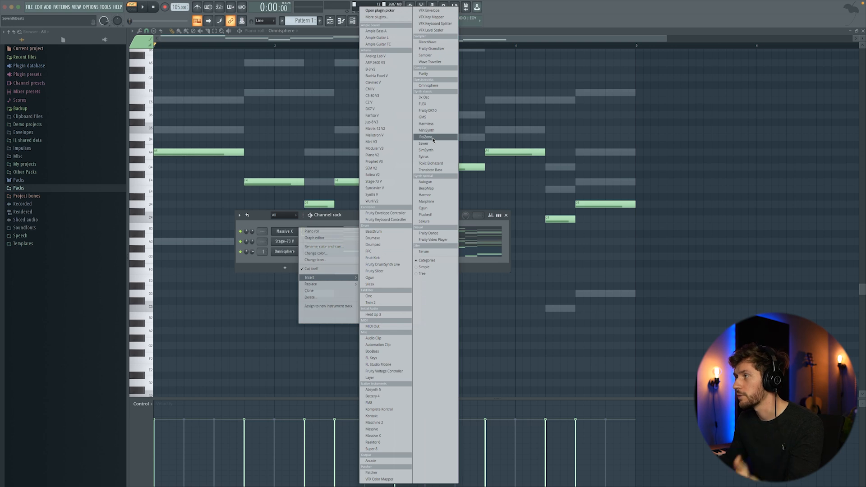
click(373, 416)
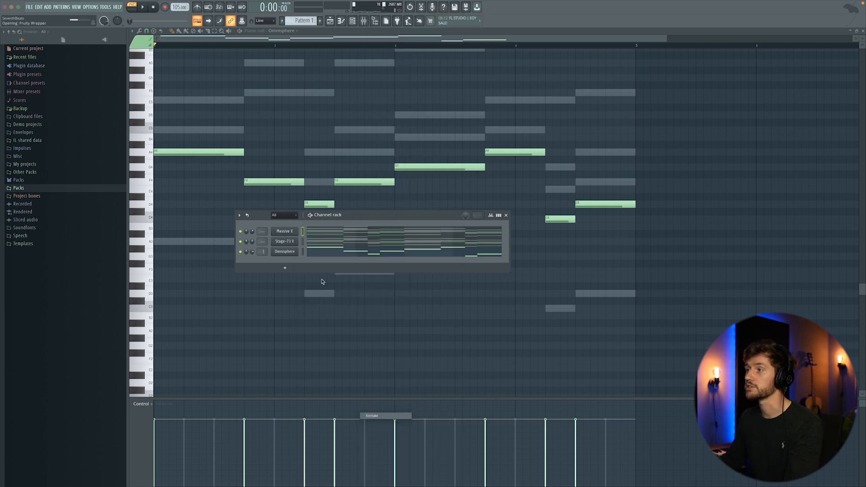
drag(144, 96, 149, 151)
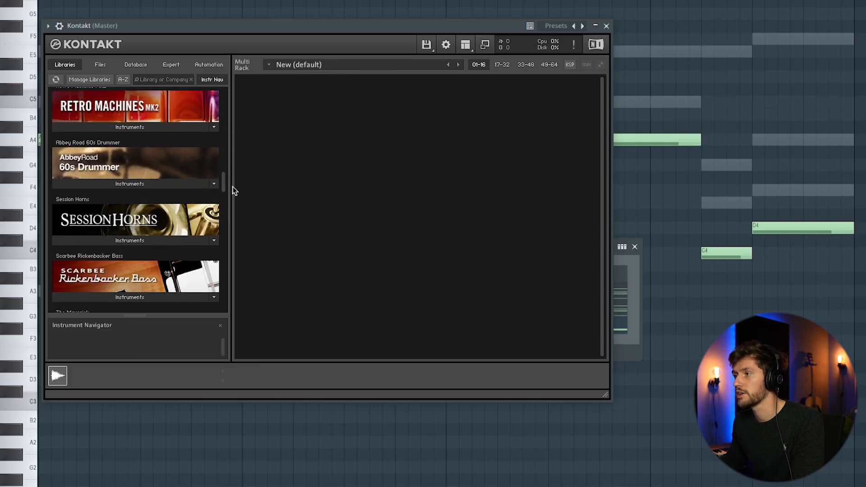
drag(234, 190, 234, 228)
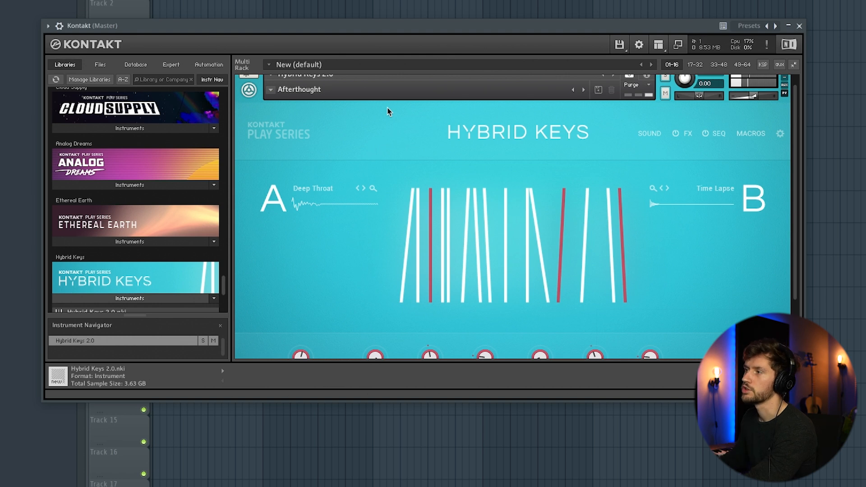
click(800, 26)
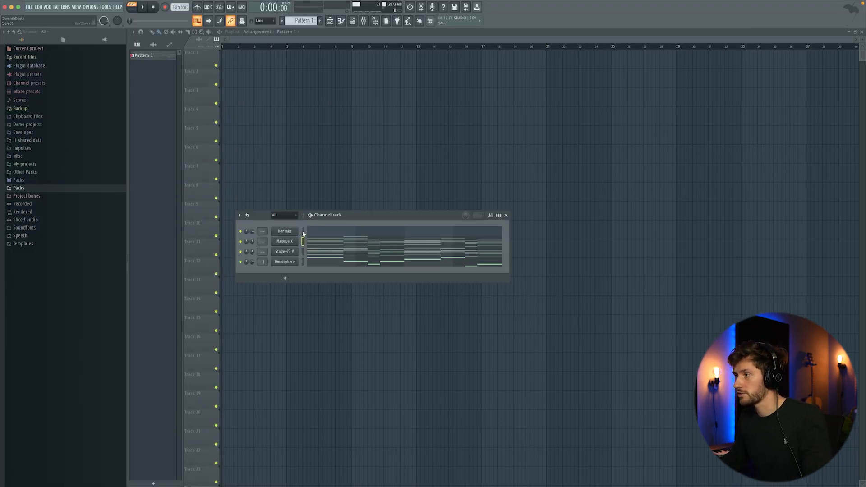
Copy the Massive X chord notes to the Kontakt channel and play the pattern
key(space)
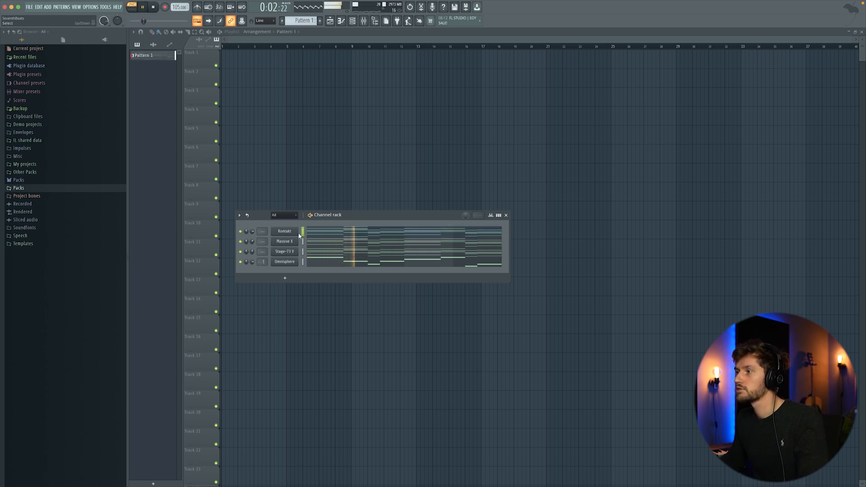
key(space)
Route the four instrument channels to consecutive mixer tracks starting from track 20
click(366, 20)
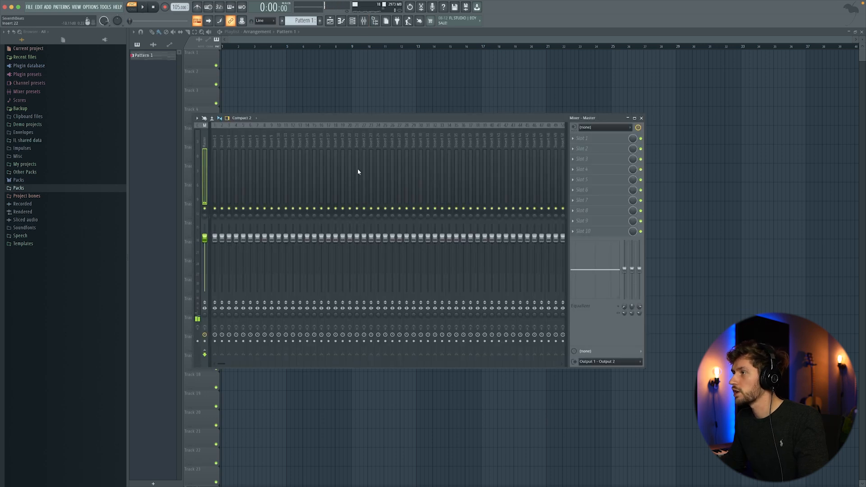
right_click(351, 144)
mouse_move(393, 194)
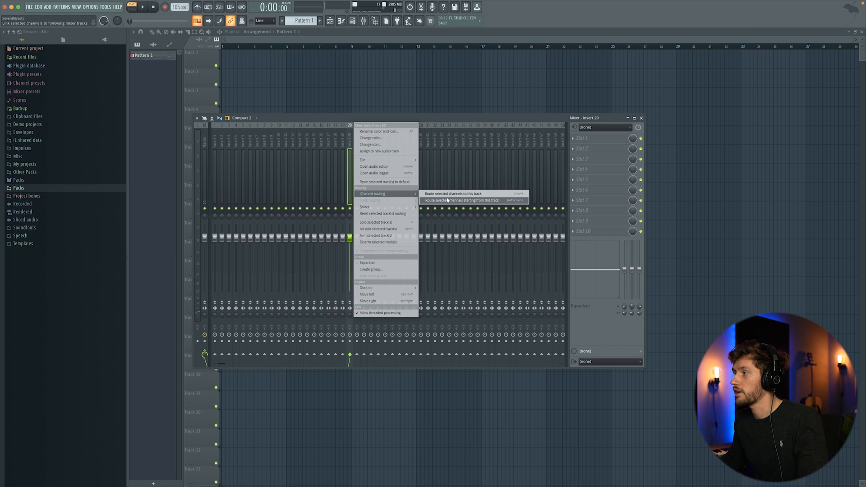
click(451, 199)
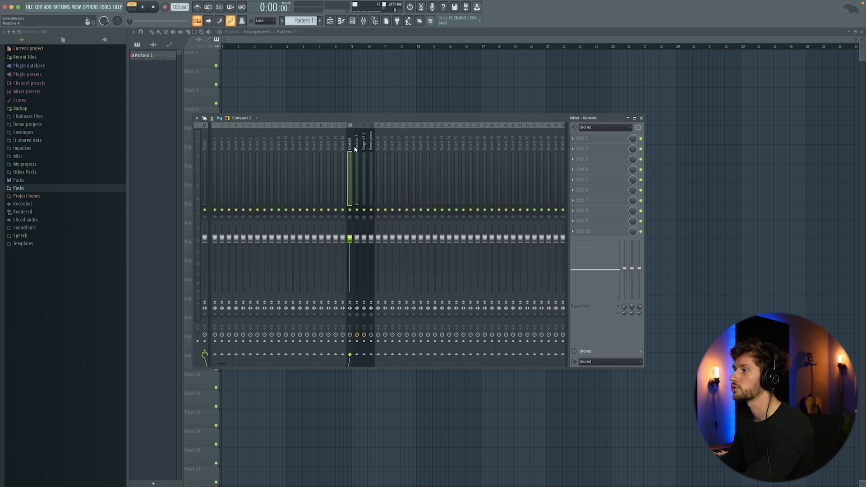
Add Pro-Q 3 to the Kontakt mixer track with an 18 dB/oct high cut at about 1250 Hz
click(584, 141)
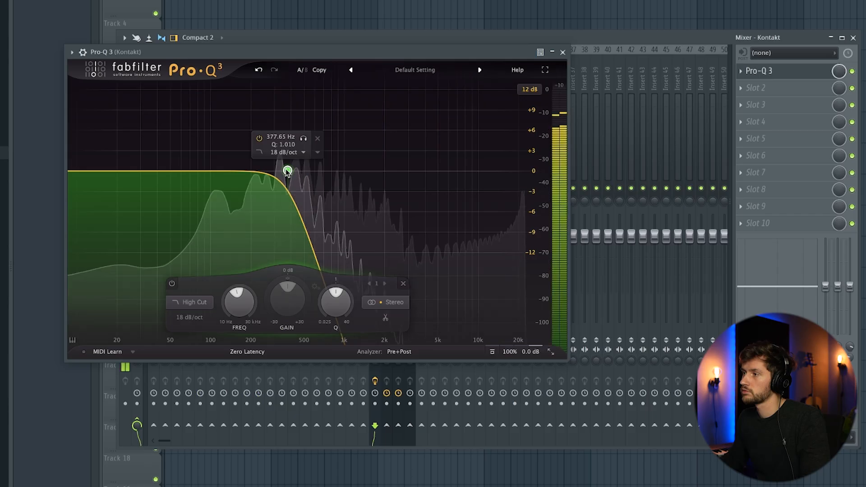
drag(288, 170, 357, 177)
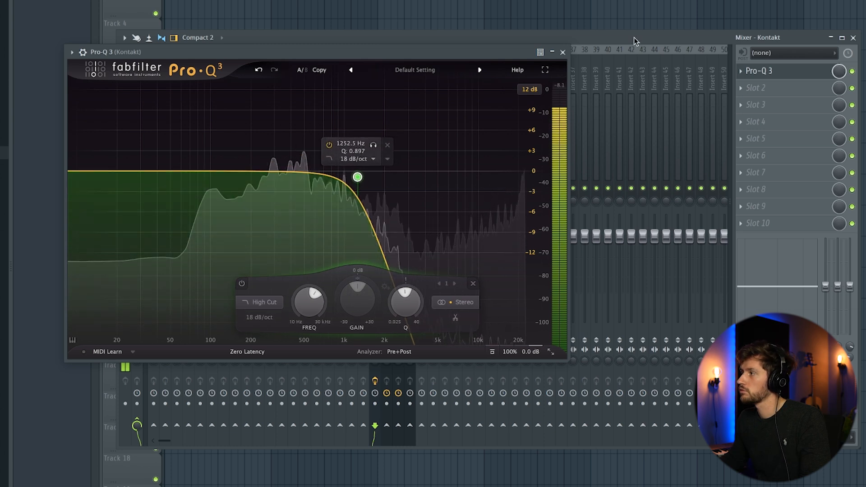
click(562, 52)
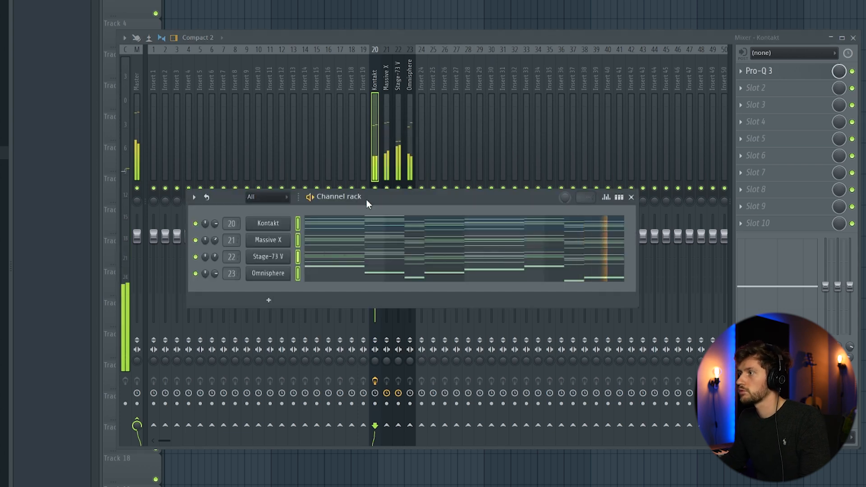
key(space)
Insert an Arcade channel and load the Elevated sampler kit from the Hooked line
right_click(288, 221)
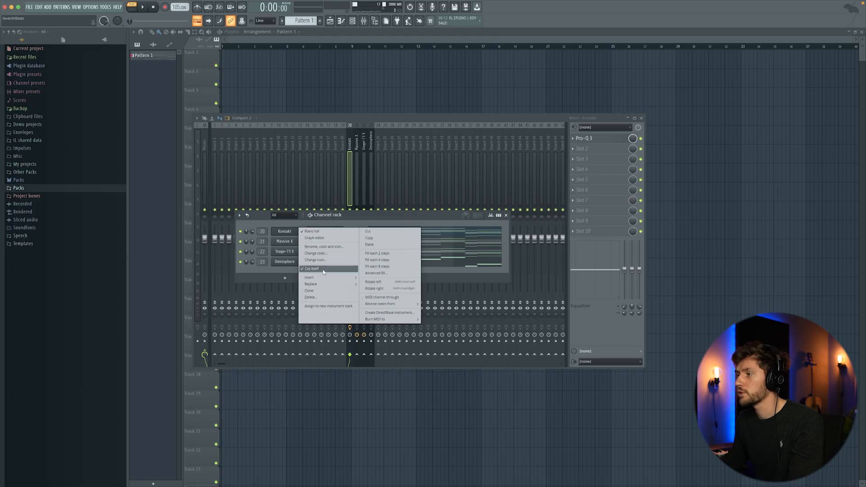
mouse_move(316, 277)
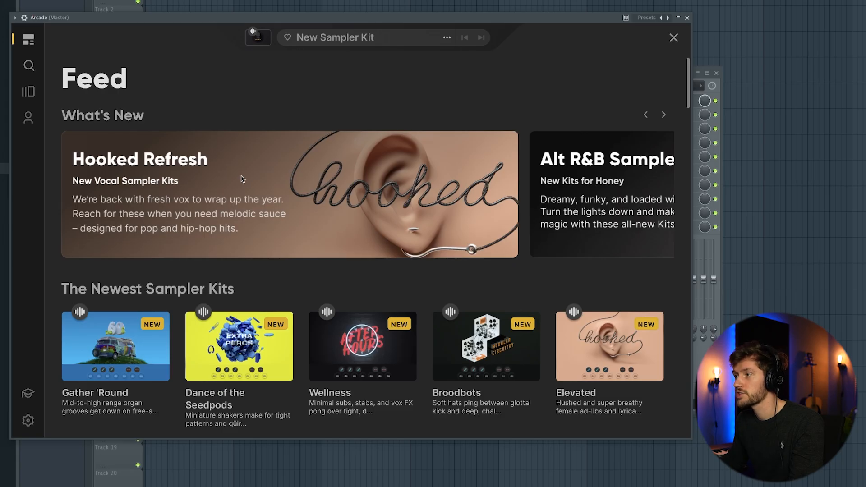
click(201, 180)
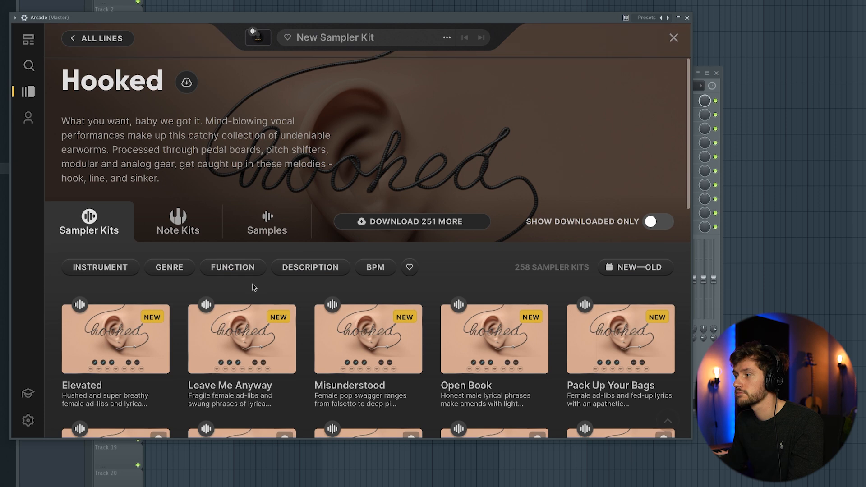
scroll(244, 293, down, 1)
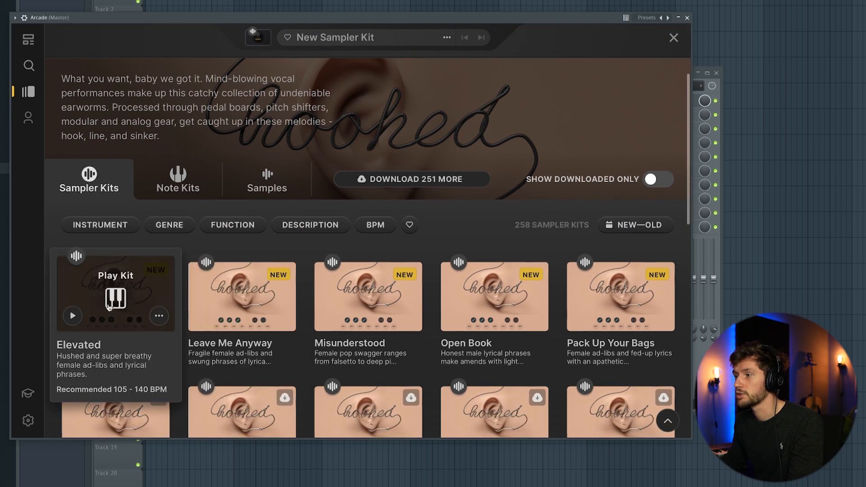
click(114, 303)
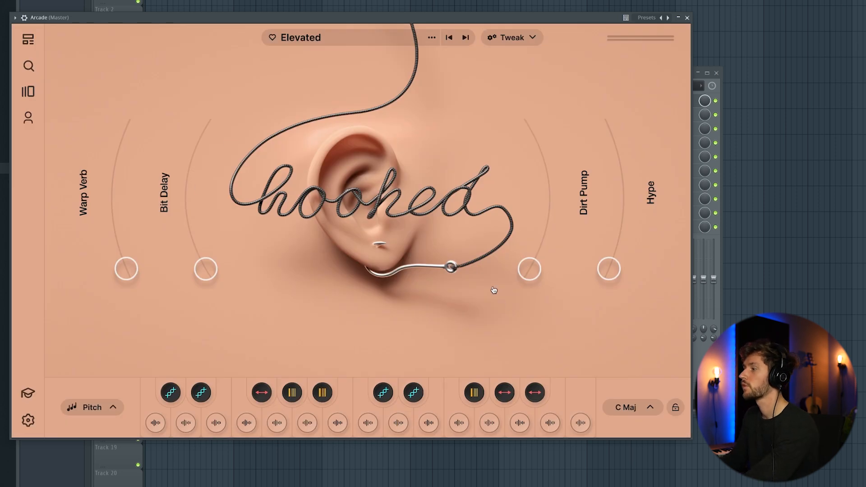
Set Arcade's session key to A minor and close its window
click(630, 406)
click(661, 176)
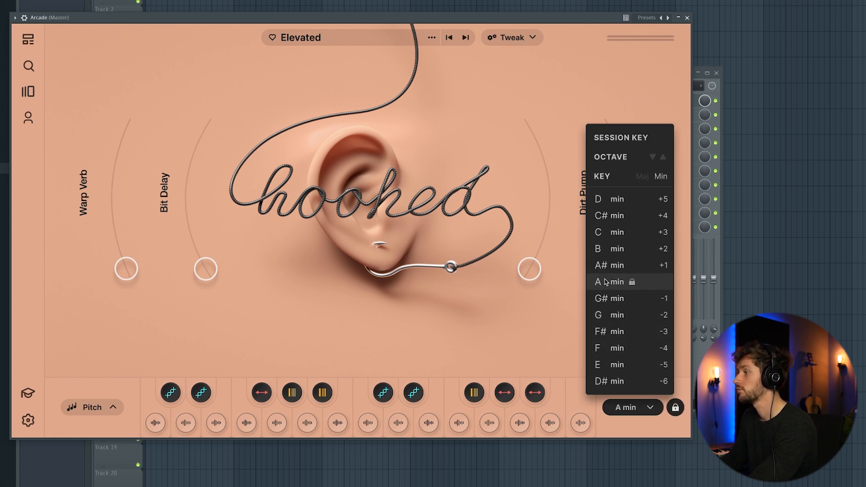
click(543, 29)
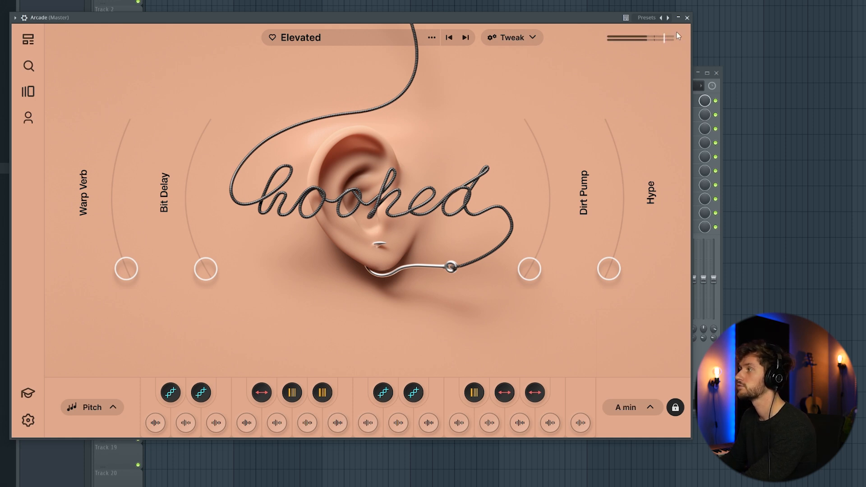
click(688, 18)
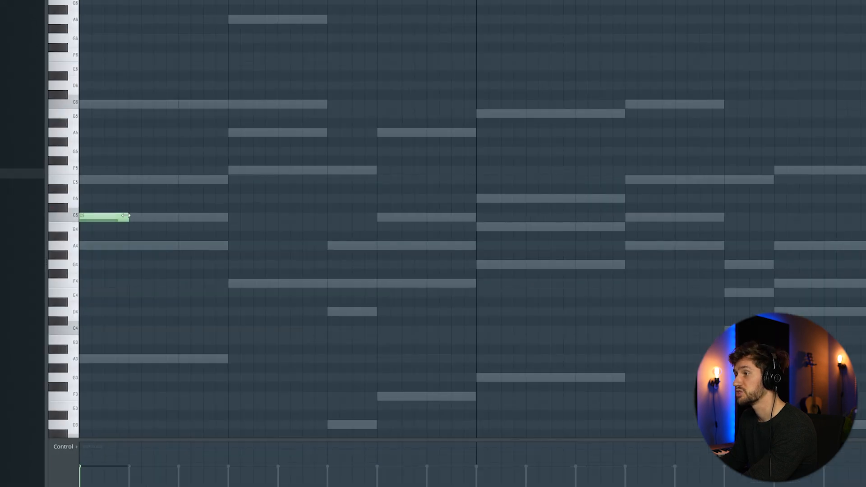
Draw two consecutive two-bar C5 notes for Arcade across the four bars and play the pattern
drag(125, 216, 476, 217)
key(space)
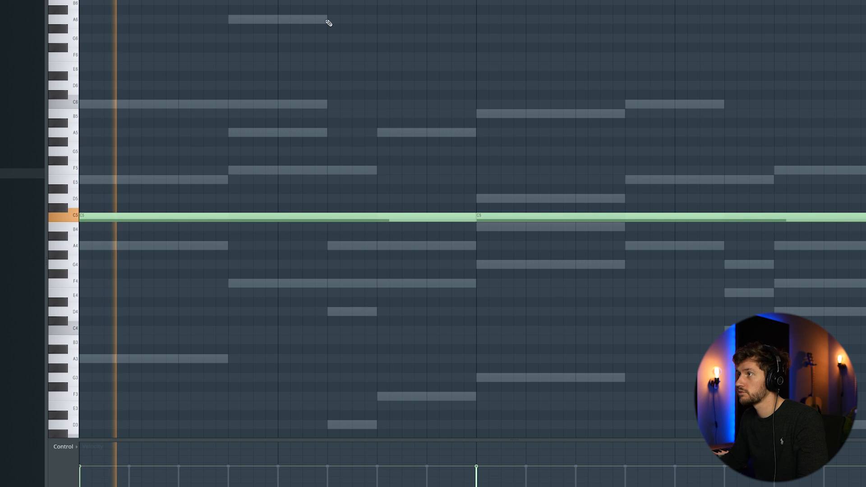
key(F6)
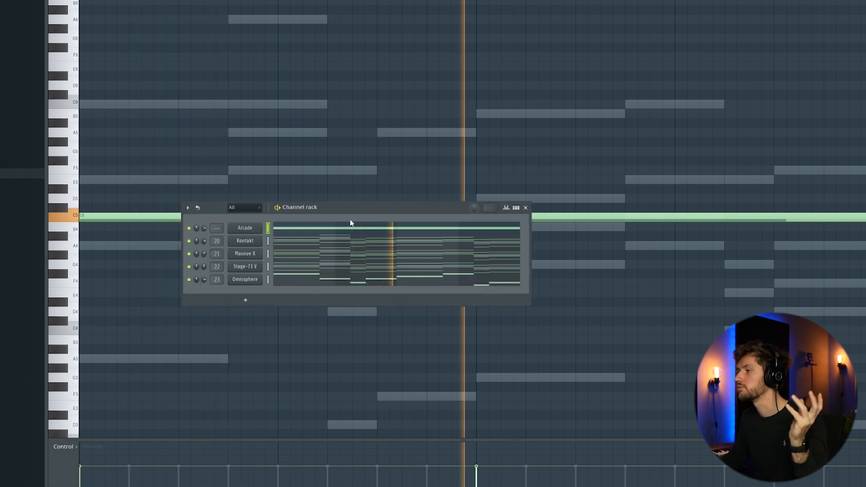
key(space)
Edit the Lovely Vocal Oh No 01 sample in Arcade with its tune at +12.00, then close the instrument
click(243, 229)
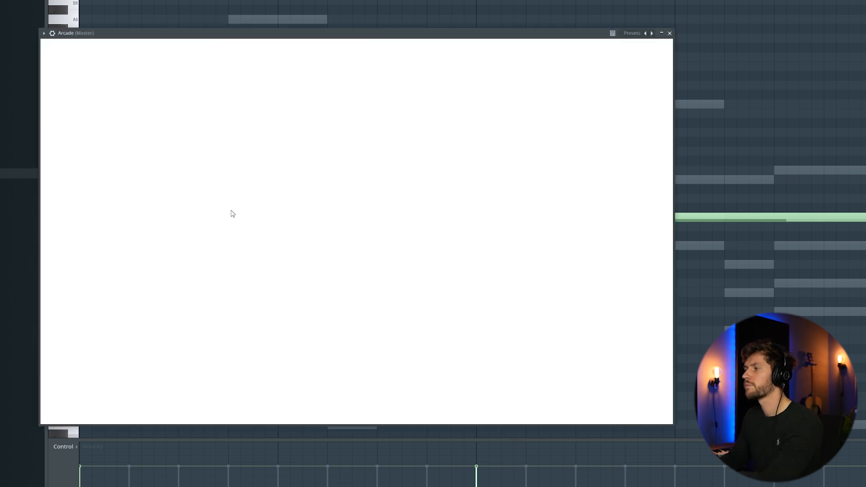
click(370, 362)
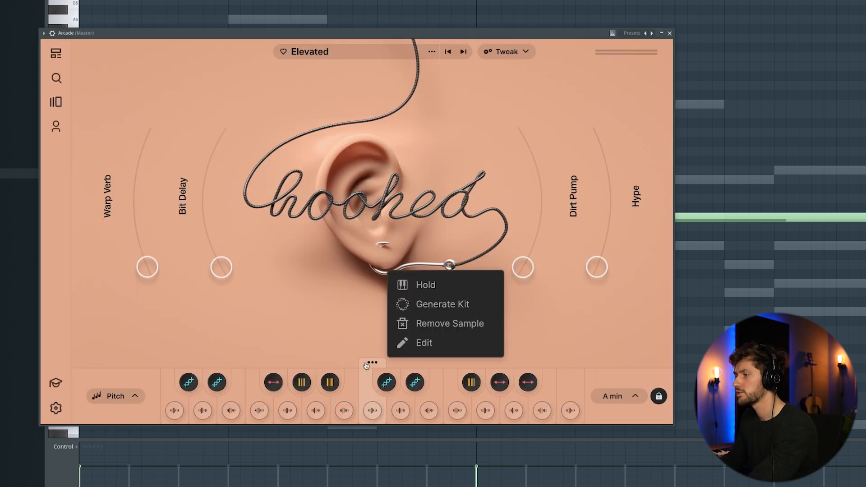
click(424, 344)
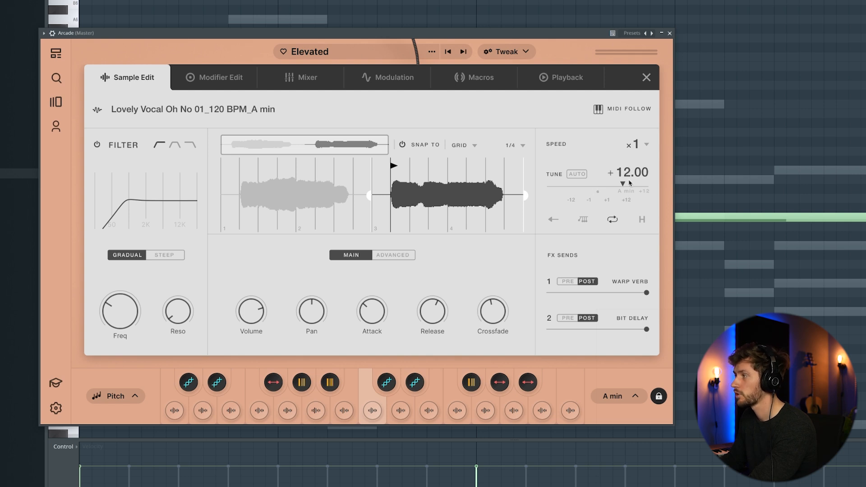
click(646, 82)
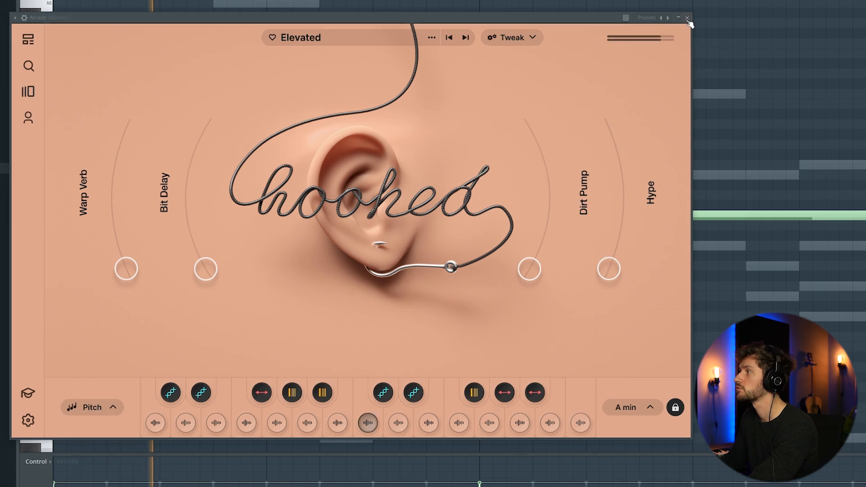
click(687, 18)
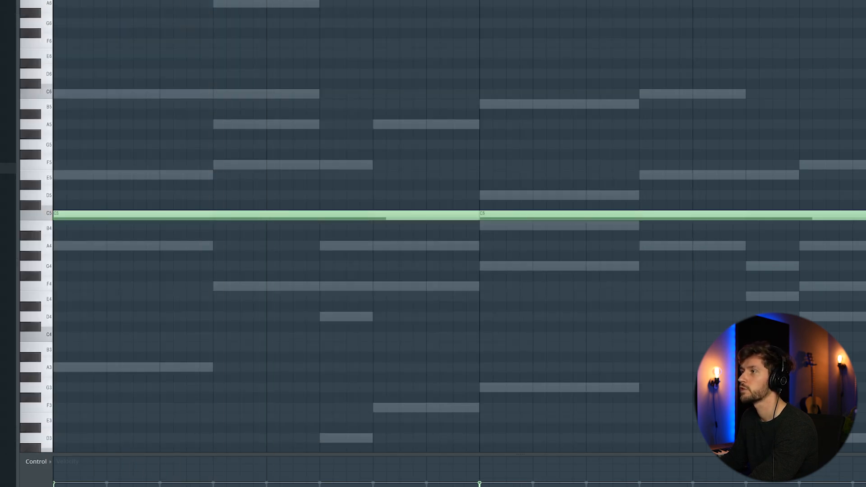
Route the Arcade channel to mixer track 25
key(F6)
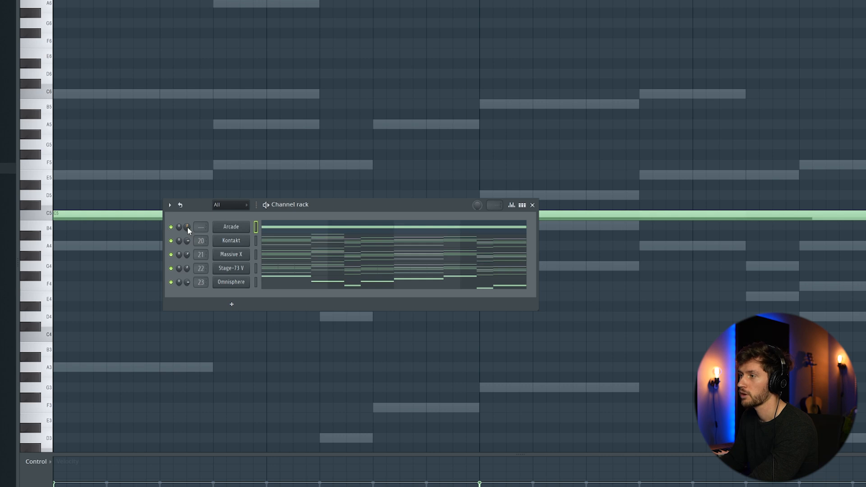
key(F9)
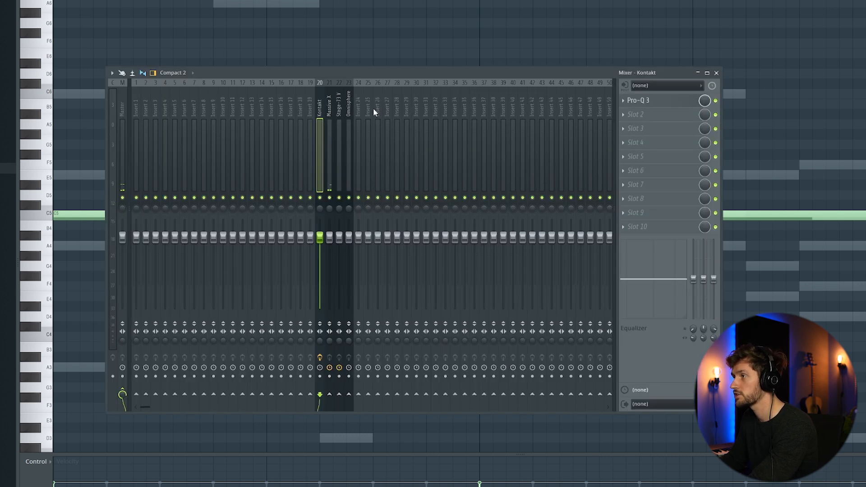
right_click(374, 110)
click(498, 177)
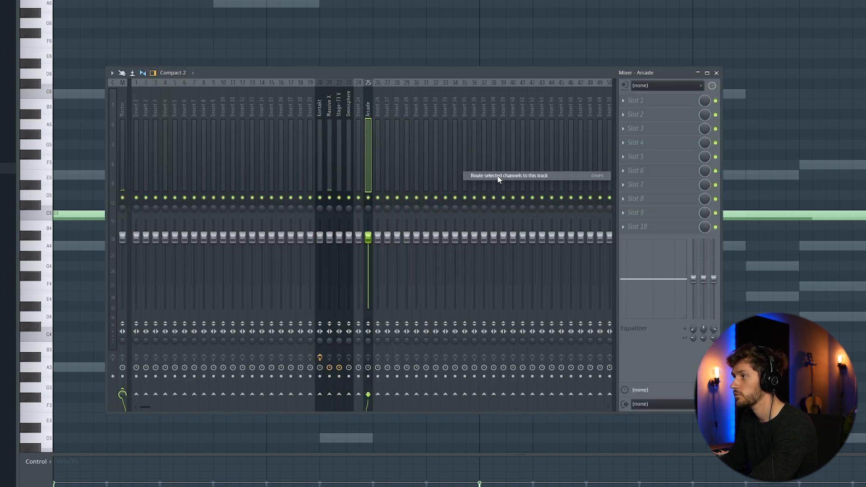
Add ValhallaVintageVerb to the Arcade mixer track and set its decay to 3.78 s and low cut to 650 Hz during playback
click(642, 103)
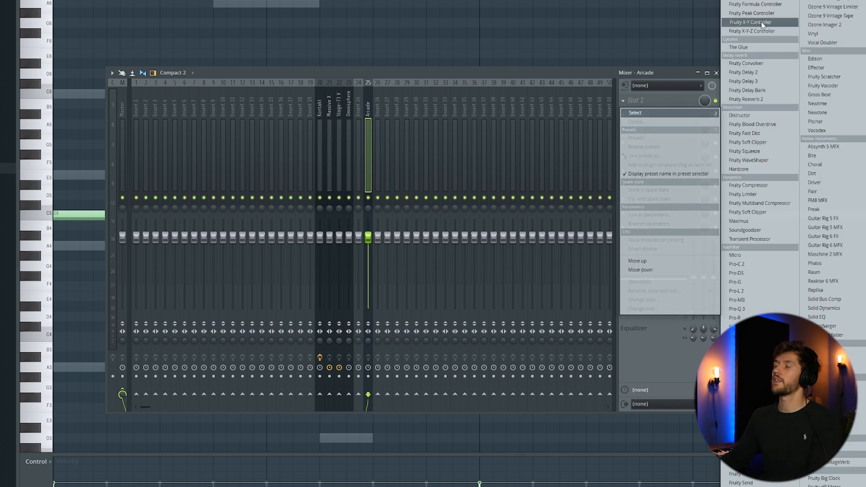
click(836, 462)
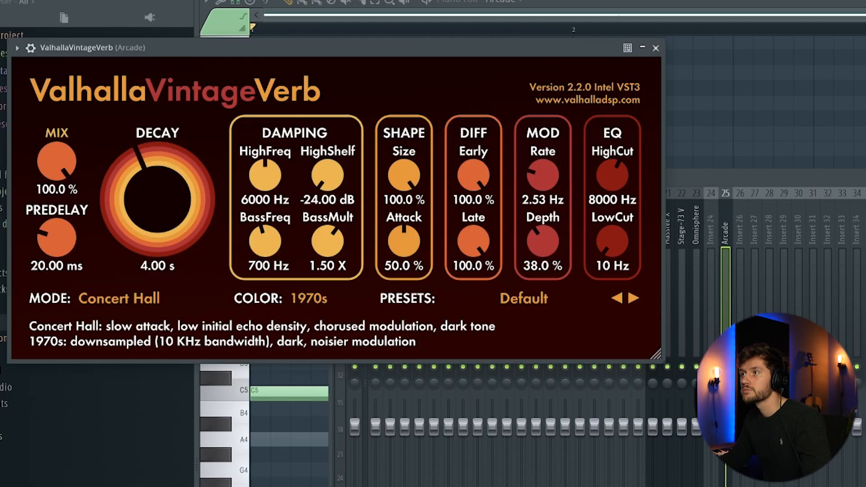
key(space)
mouse_move(68, 178)
mouse_down()
mouse_move(70, 188)
mouse_move(71, 177)
mouse_up()
drag(158, 208, 158, 210)
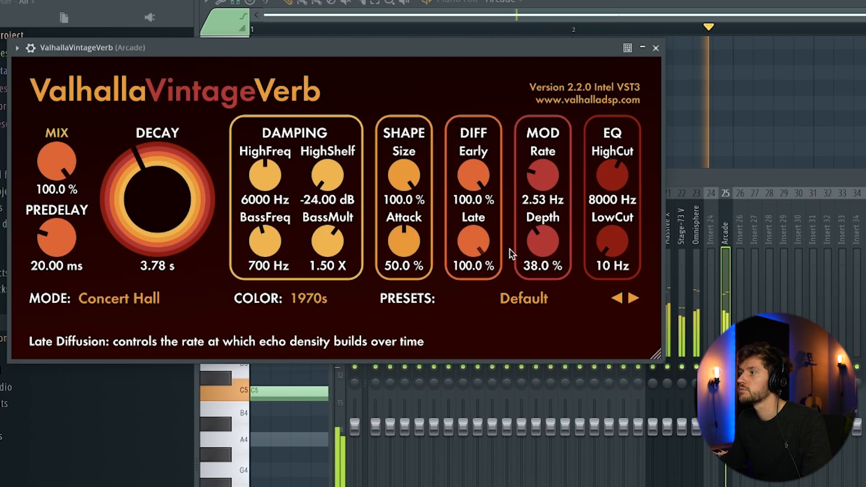
drag(616, 251, 614, 171)
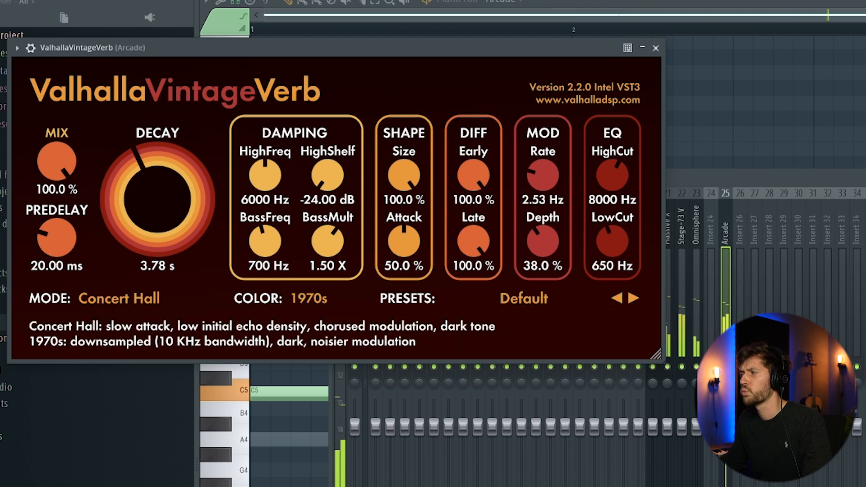
key(space)
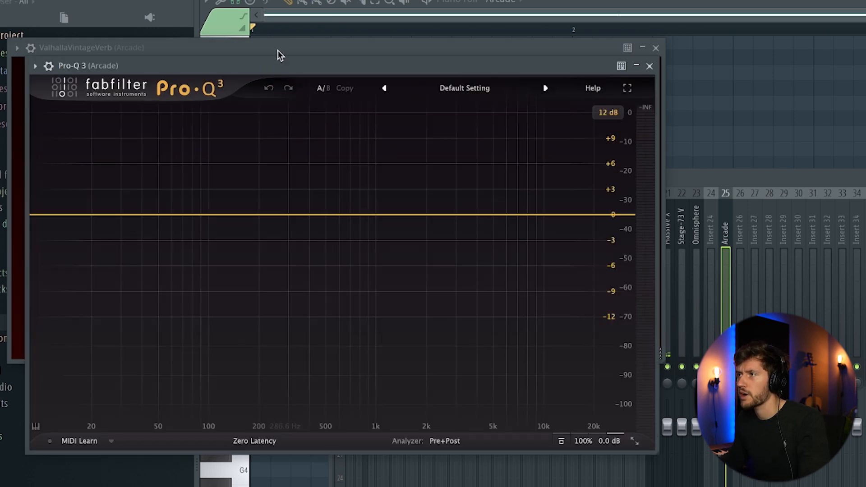
Set up a high cut with a 6 dB/oct slope at about 490 Hz in Arcade's Pro-Q 3, then close the equalizer
click(277, 50)
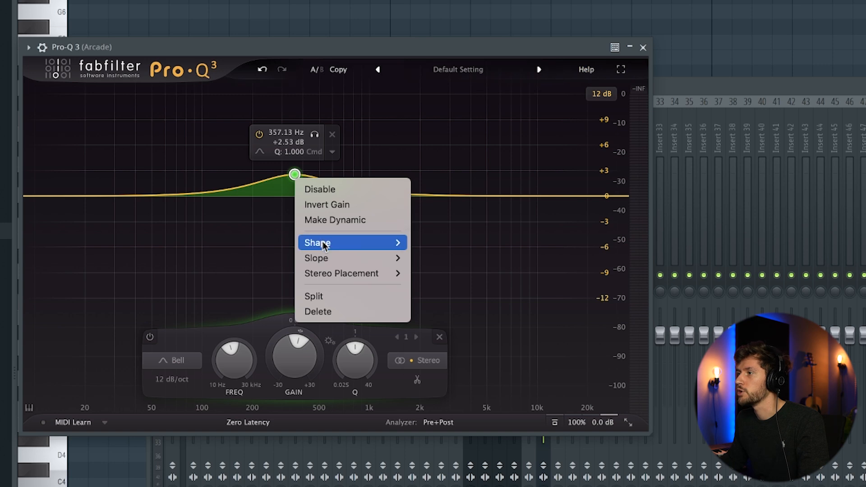
mouse_move(323, 243)
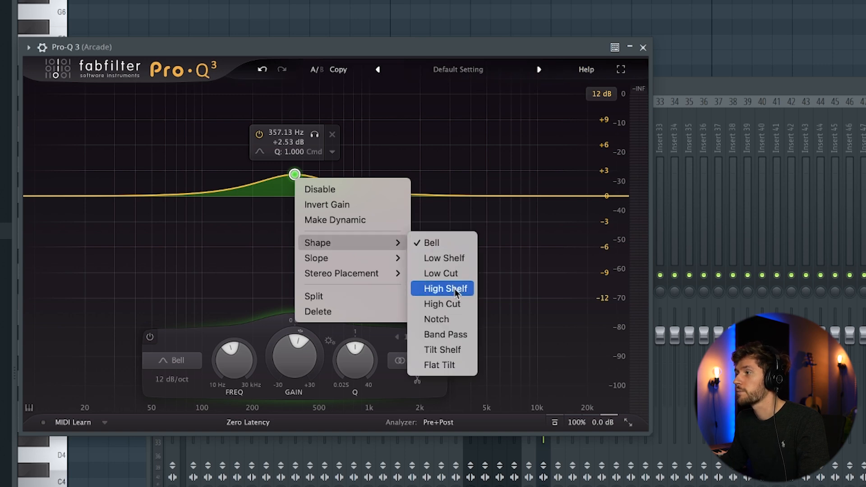
click(444, 304)
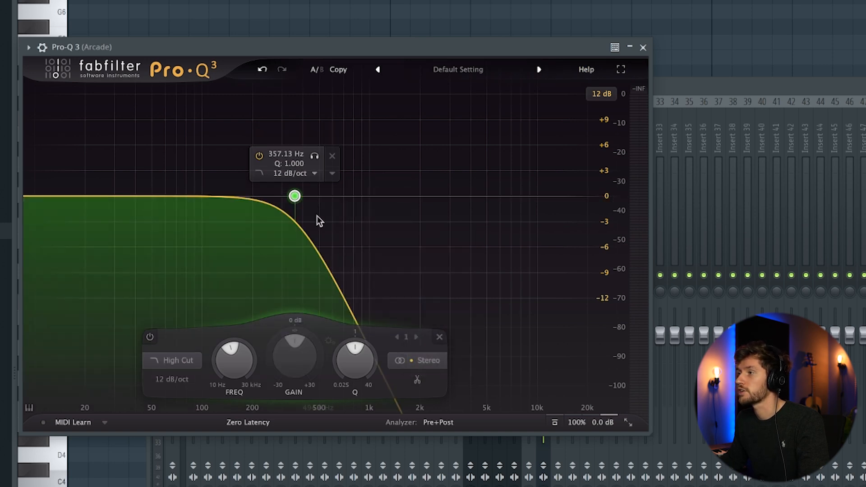
right_click(294, 197)
mouse_move(351, 235)
click(456, 239)
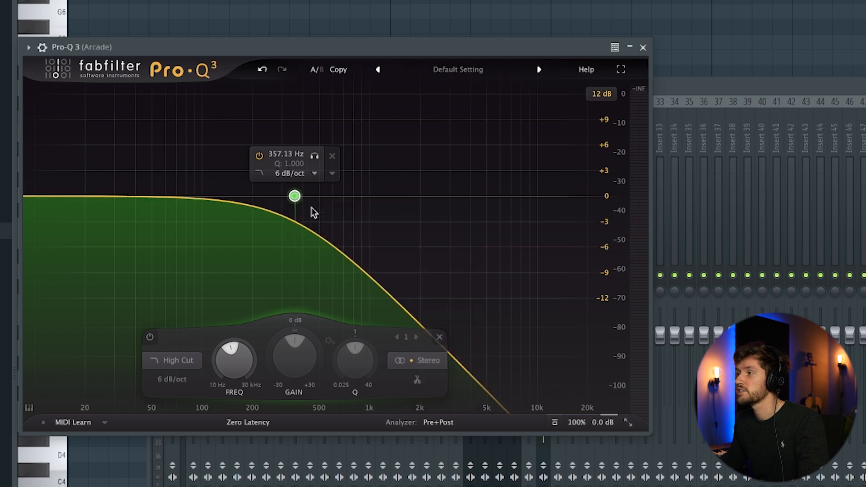
key(space)
drag(294, 195, 319, 199)
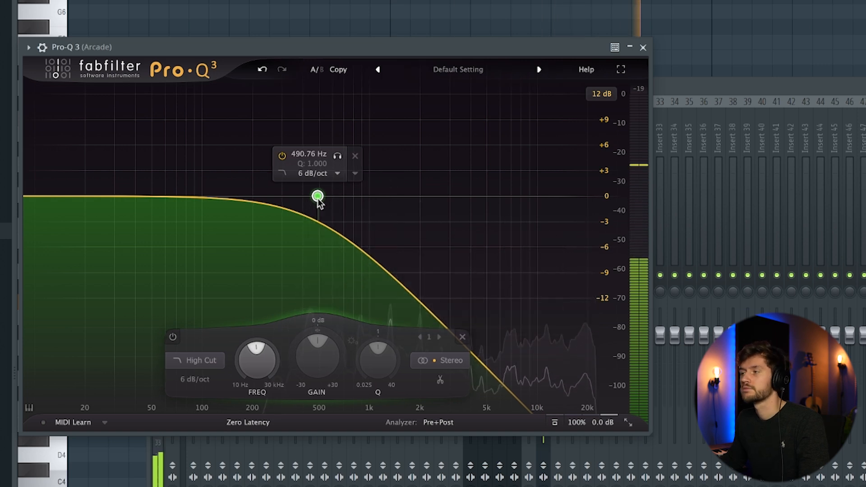
click(643, 47)
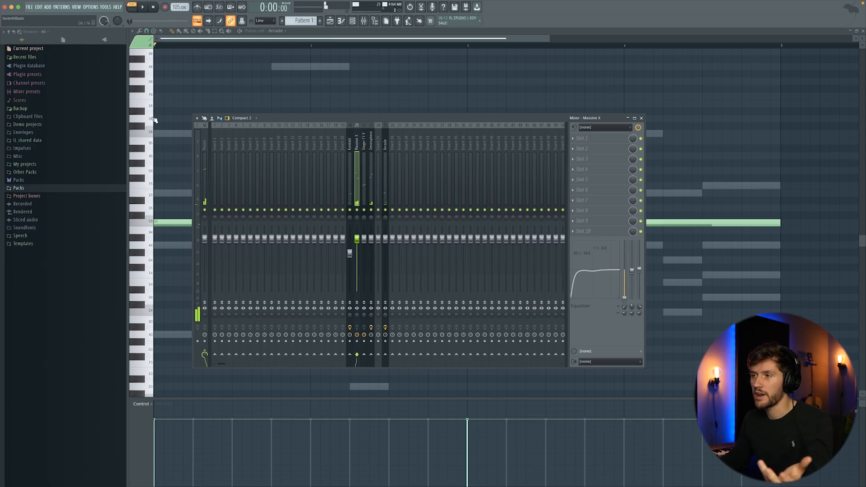
Add the Armed kick sample from the Afro Future pack's Kicks folder to the channel rack
click(18, 189)
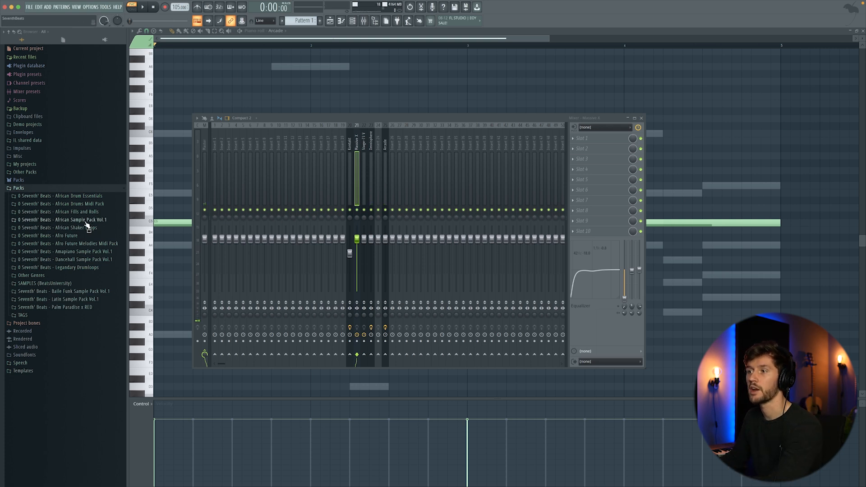
click(74, 236)
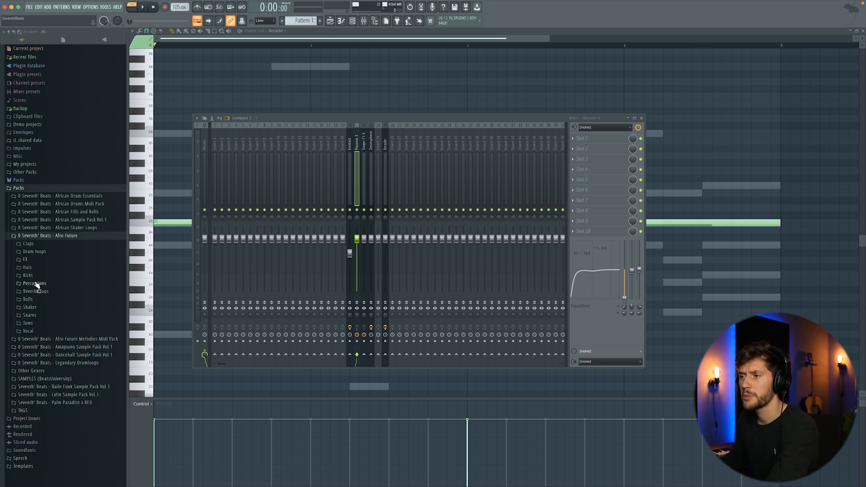
click(32, 276)
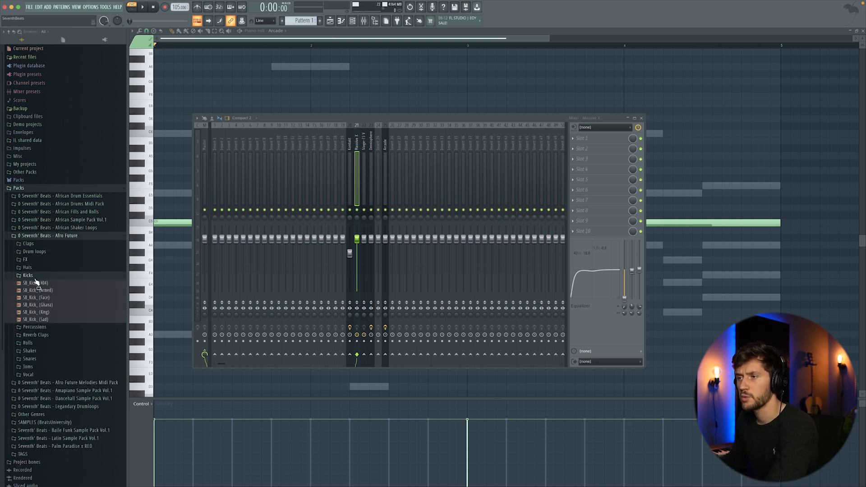
click(353, 22)
drag(60, 296, 299, 288)
Add the SB - RIMSHOT (7) sample from African Sample Pack Vol.1 as a channel and normalize it
click(73, 220)
click(68, 244)
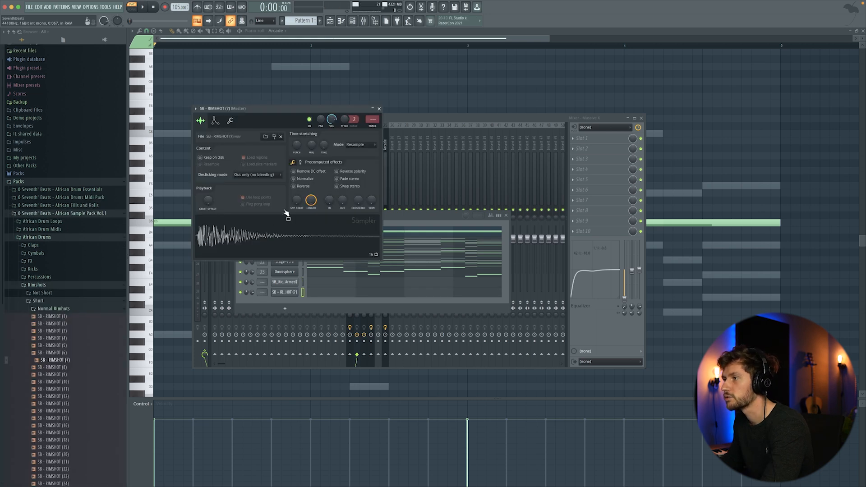
click(304, 179)
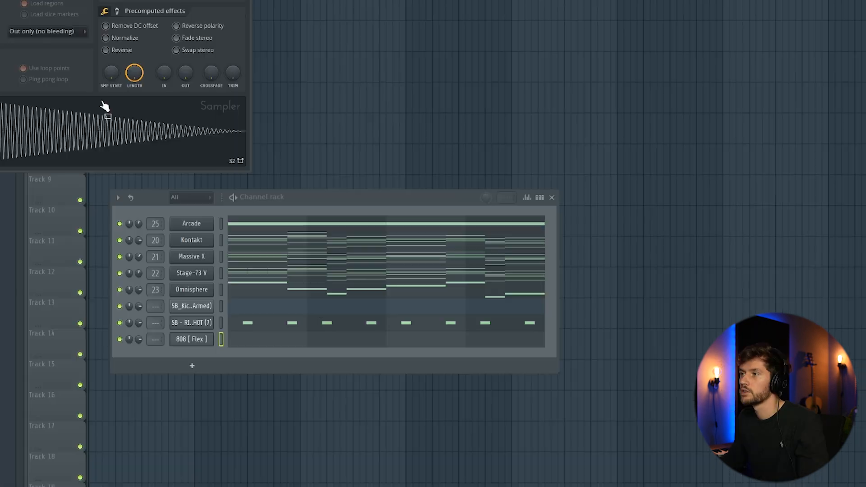
Check the volume envelope of the 808 [ Flex ] sampler channel and give the sample a slight fade-in
drag(116, 11, 244, 141)
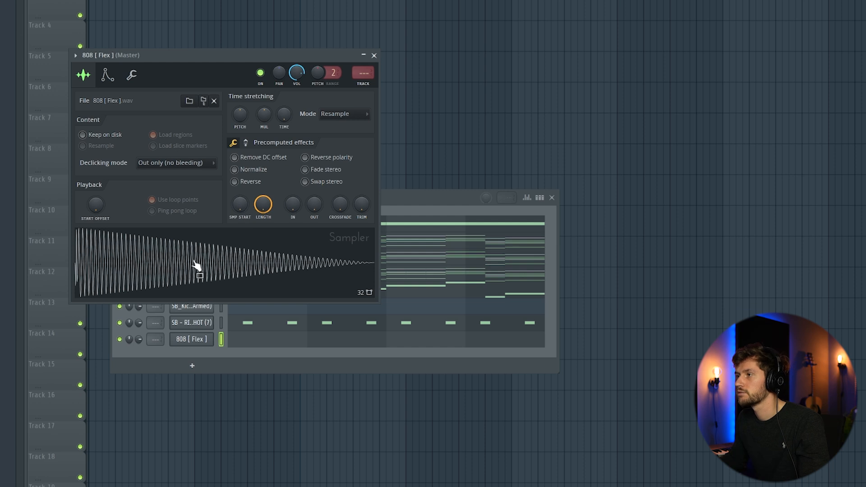
click(108, 75)
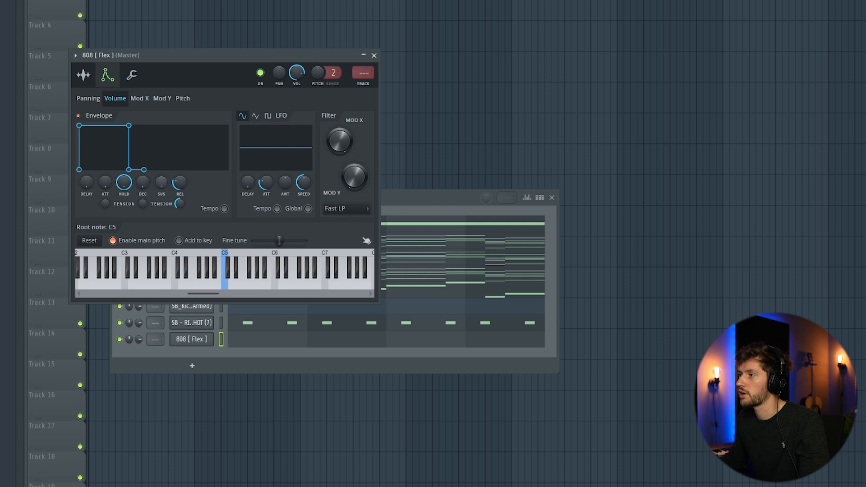
click(84, 75)
drag(294, 205, 294, 199)
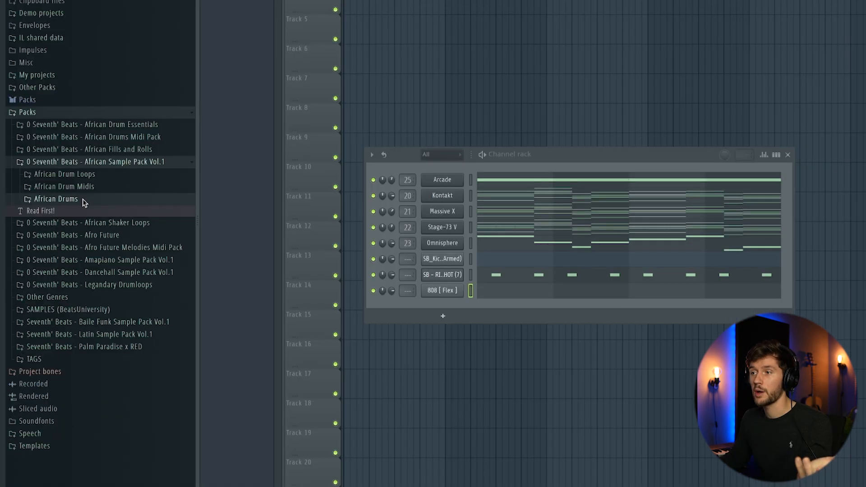
Add SB - HAT (8) and SB - HAT (10) from the African Drums Overused closed hats to the channel rack
click(53, 245)
click(47, 260)
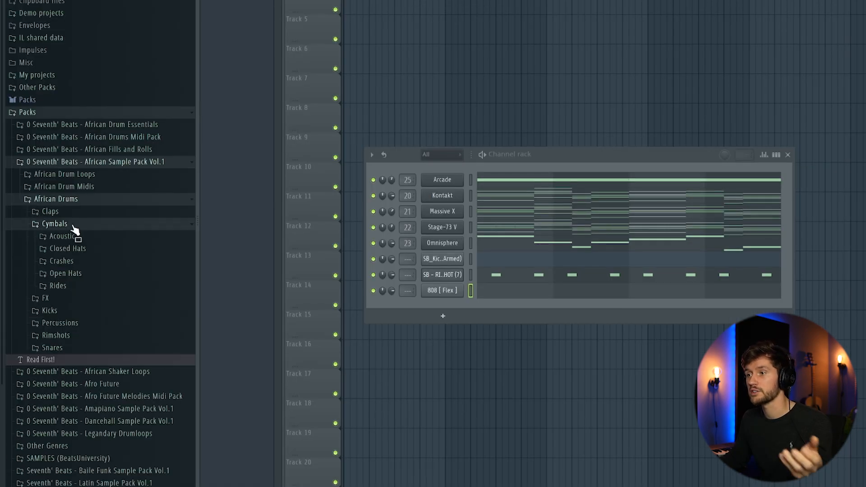
click(67, 238)
click(66, 239)
click(75, 249)
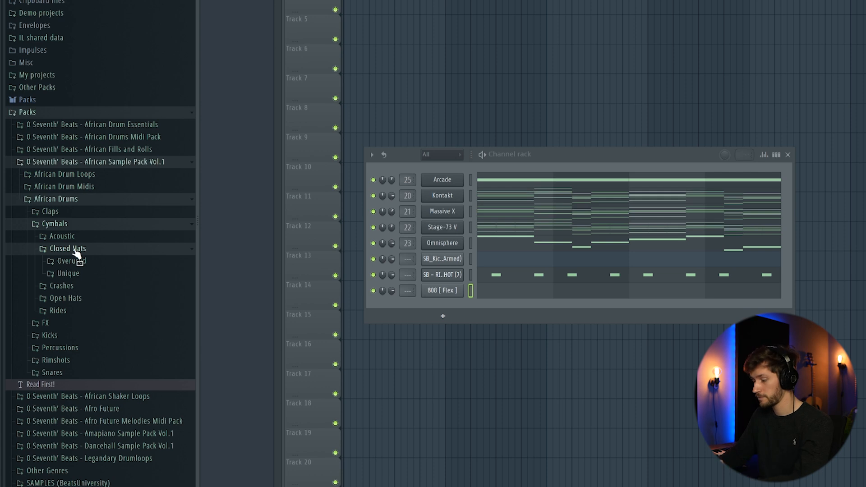
click(74, 260)
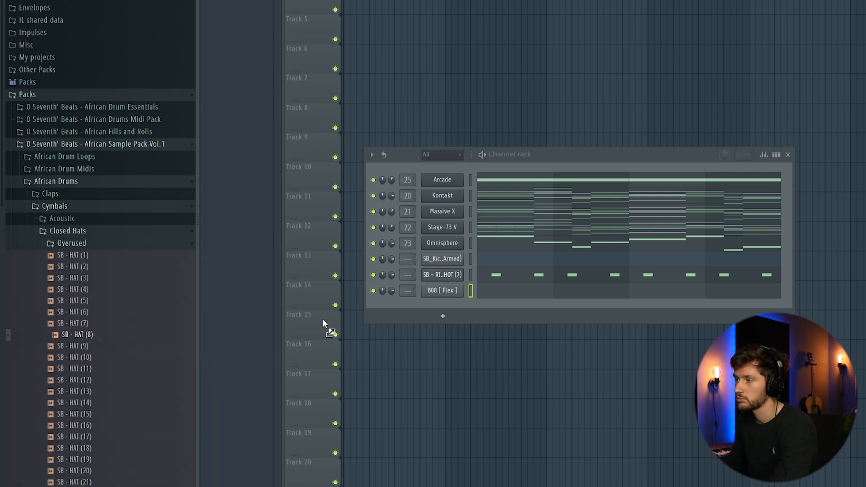
drag(323, 318, 433, 304)
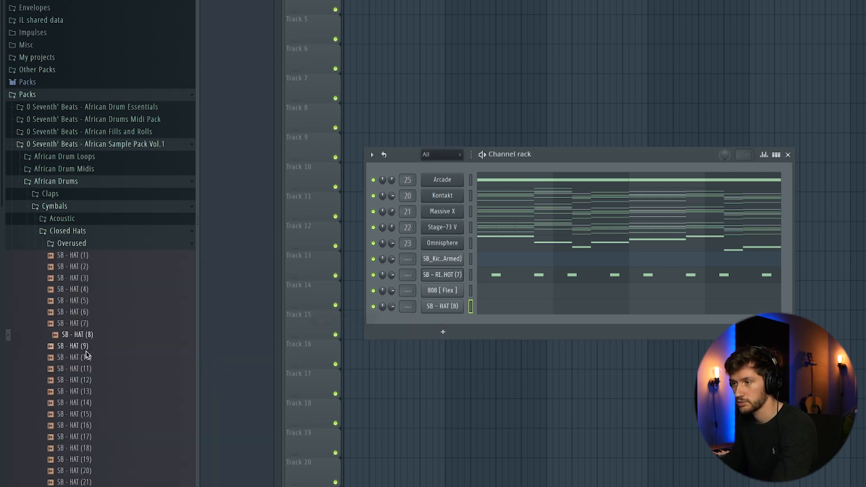
drag(78, 358, 427, 322)
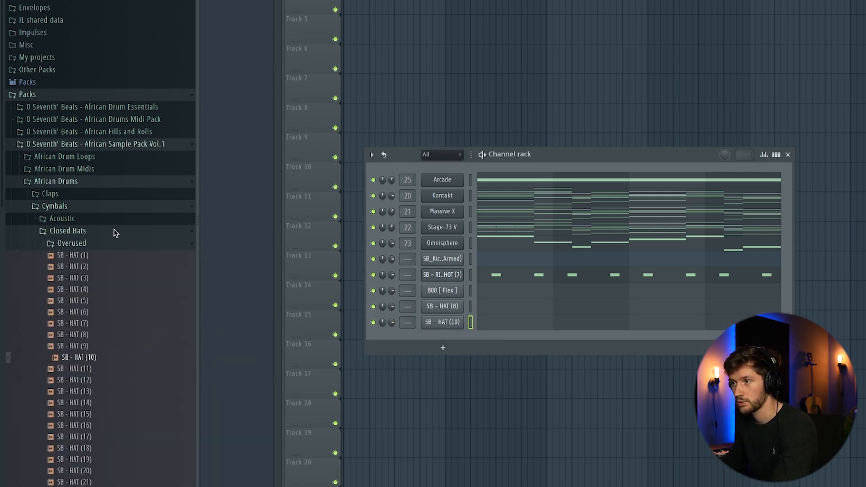
Add SB - BONGO (11) and SB - DJEMBE (21) from the African Drums toms to the channel rack
click(84, 238)
click(80, 208)
click(81, 263)
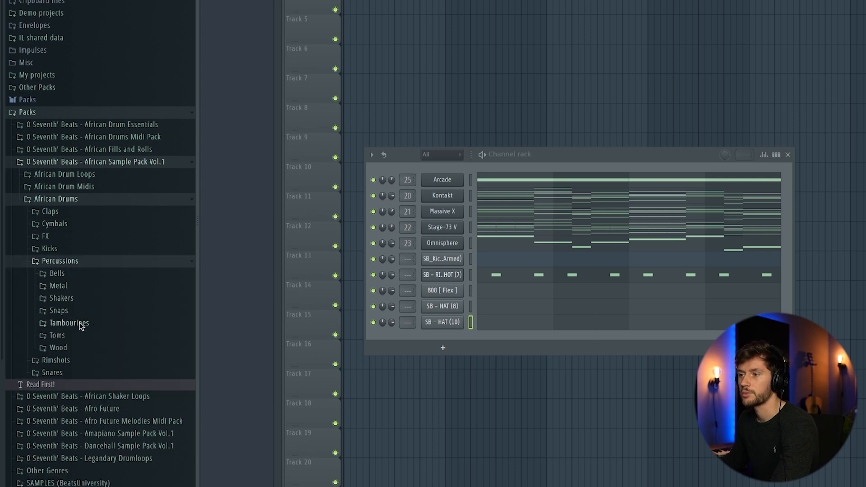
click(59, 348)
click(63, 336)
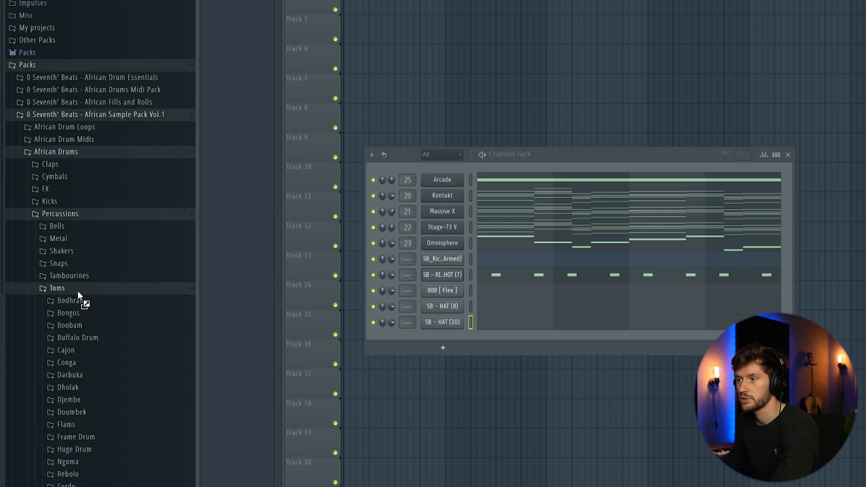
click(68, 238)
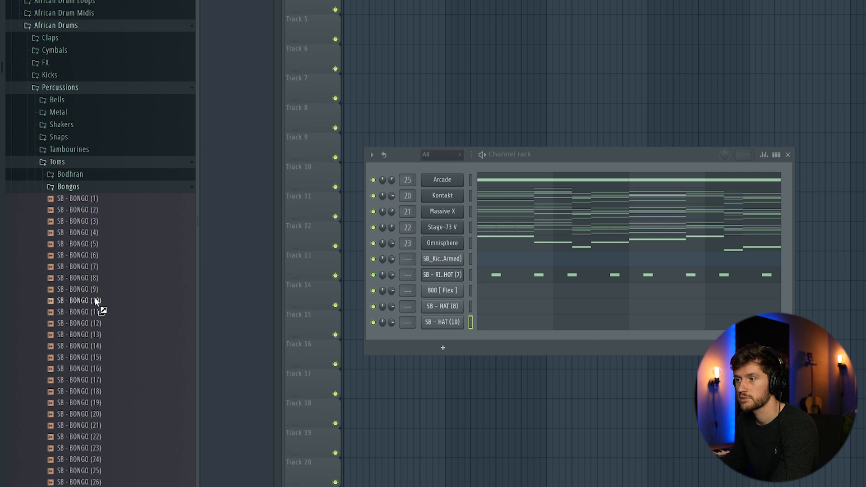
drag(96, 312, 439, 337)
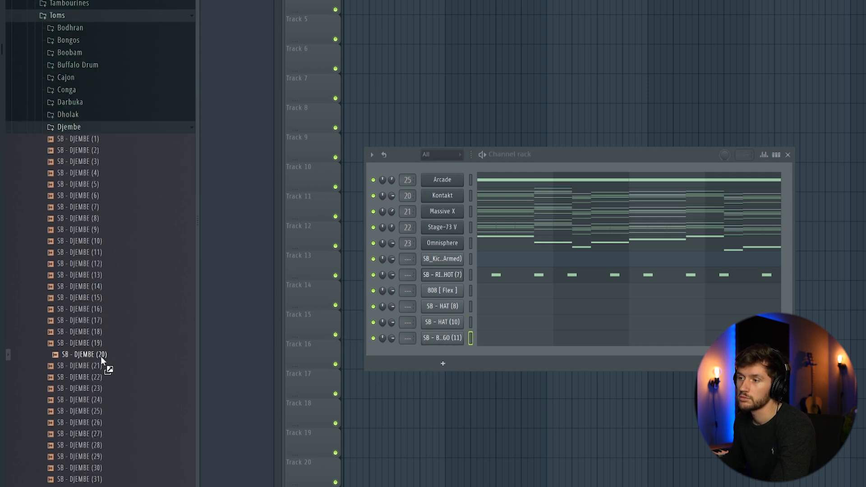
drag(96, 369, 440, 347)
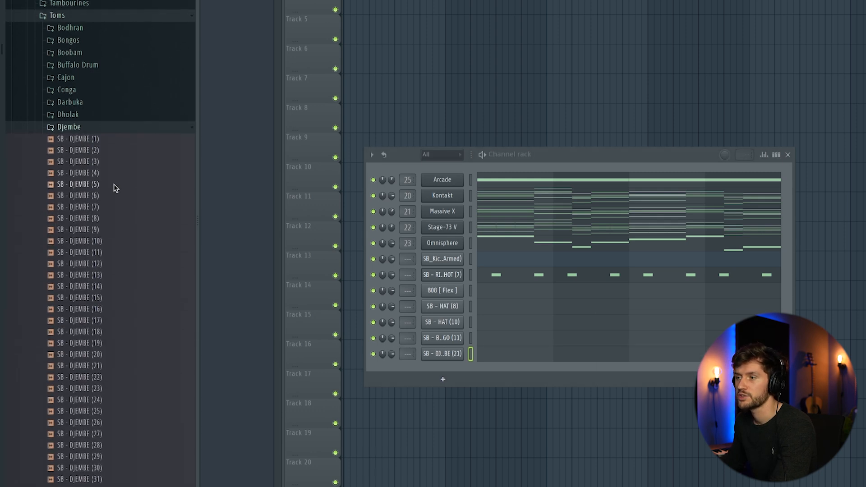
Add a natural shaker sample from the African Drums percussions to the channel rack
scroll(116, 131, down, 4)
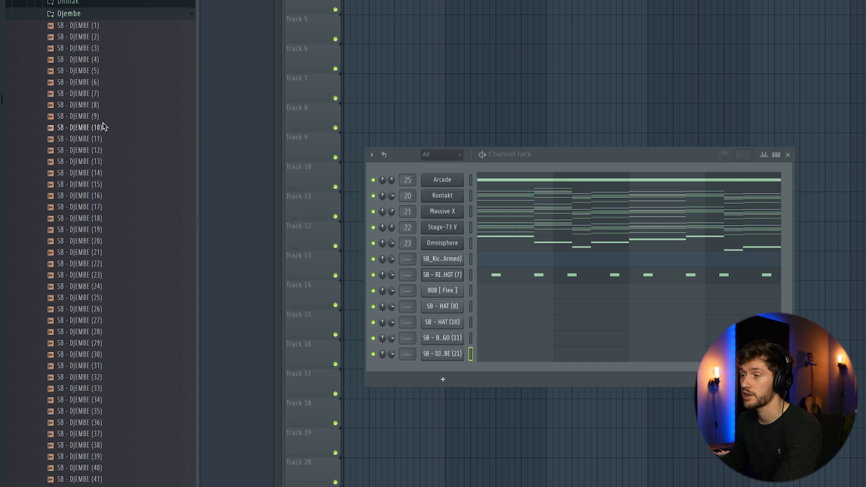
click(99, 13)
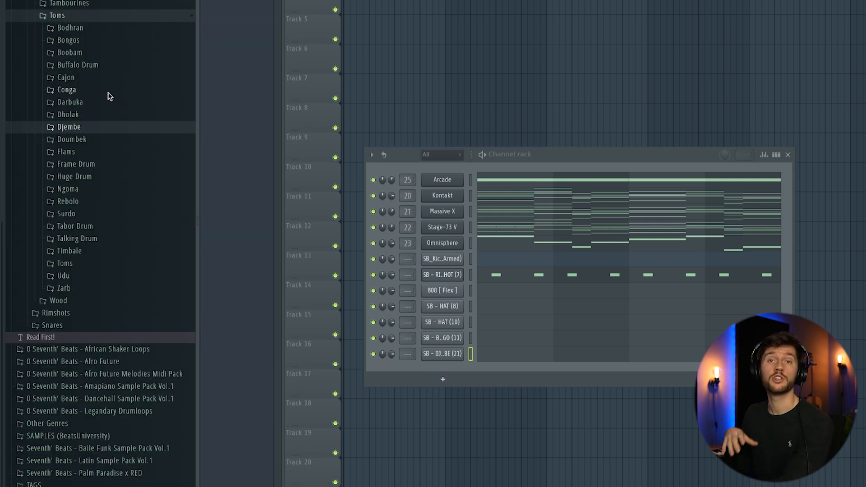
click(62, 17)
click(73, 213)
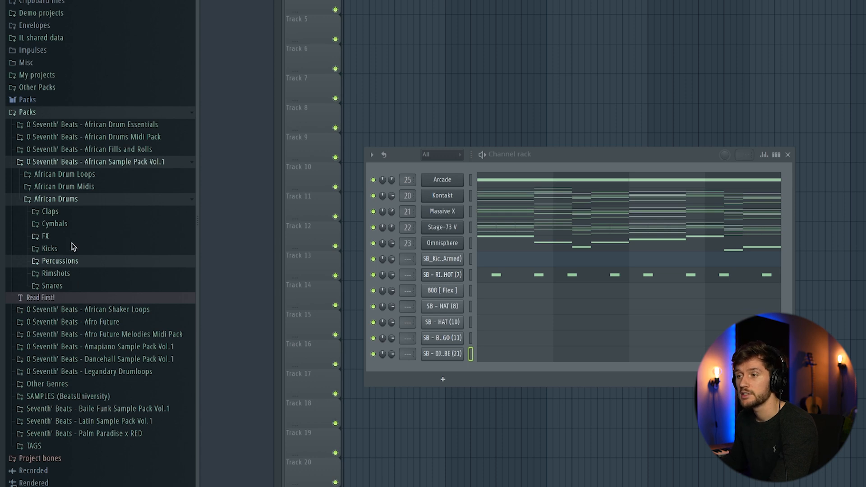
click(67, 262)
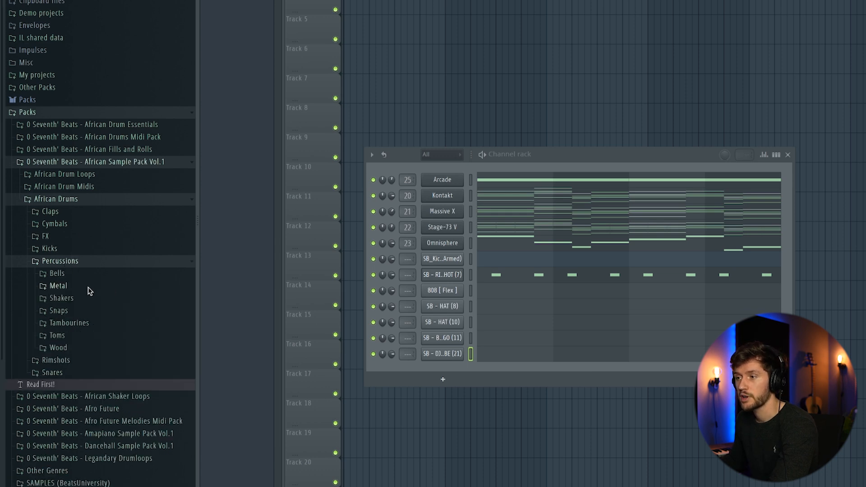
click(58, 300)
click(82, 385)
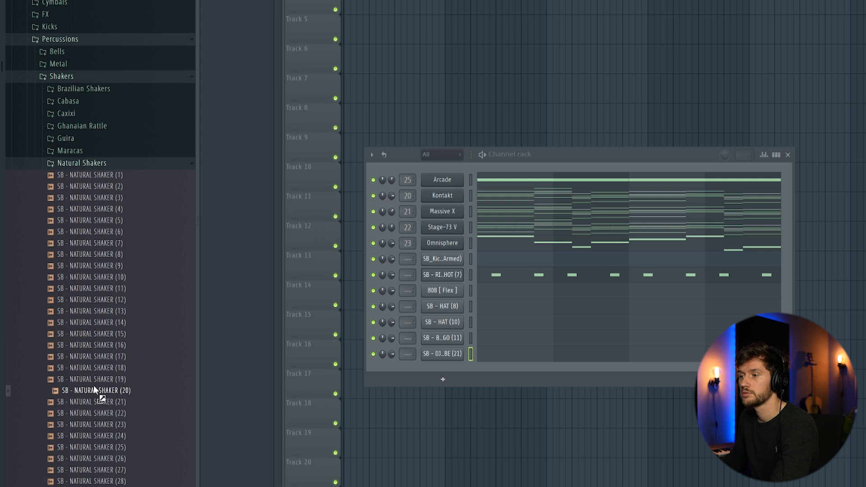
drag(100, 398, 453, 369)
Draw a short C5 note in bar 1 and repeat it in bar 3 while the pattern plays
click(154, 154)
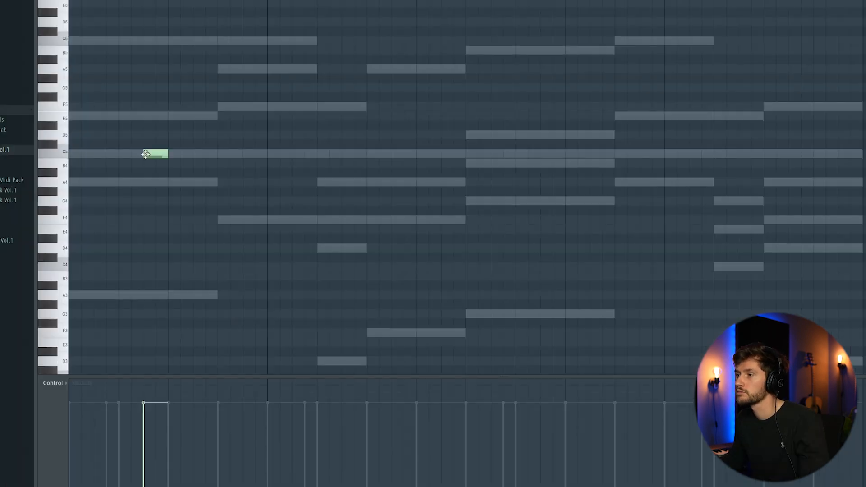
key(space)
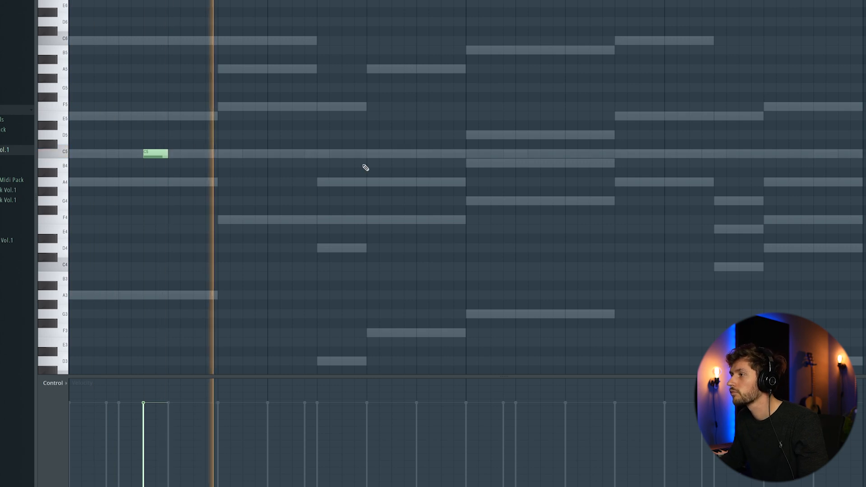
click(542, 155)
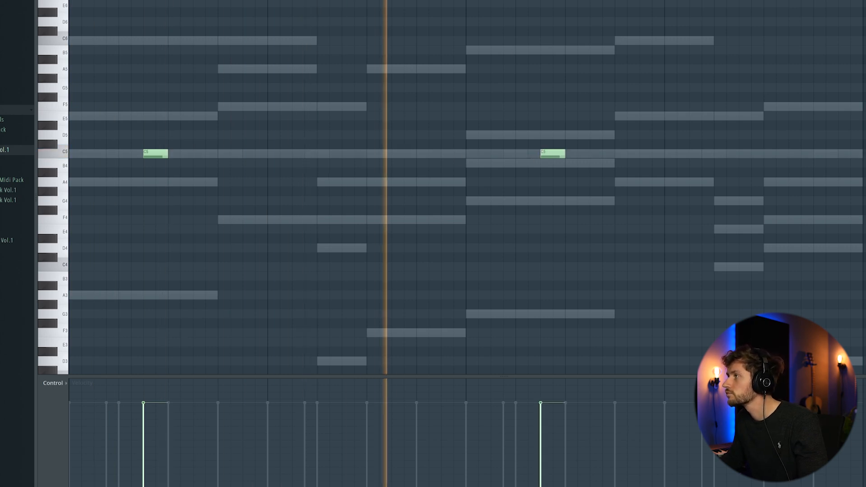
scroll(519, 15, down, 3)
Draw a short C5 note for SB - BONGO (11) early in bar 2 and repeat it in bar 4 during playback
key(F6)
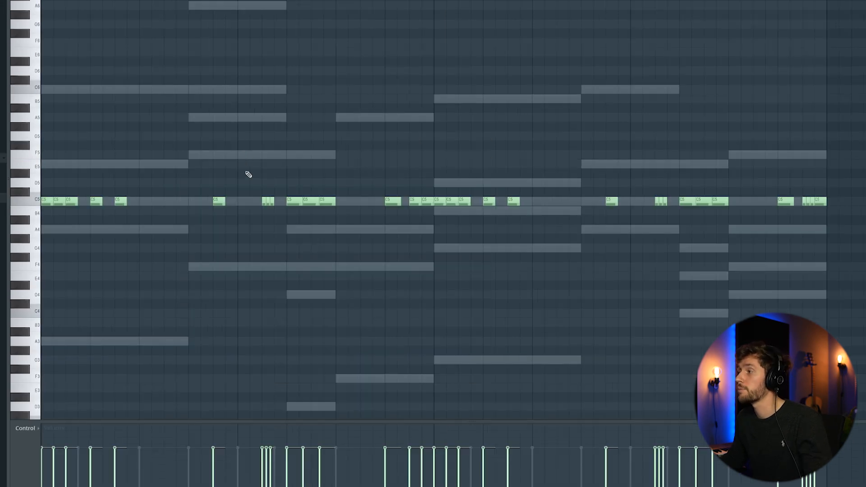
drag(253, 158, 281, 226)
key(space)
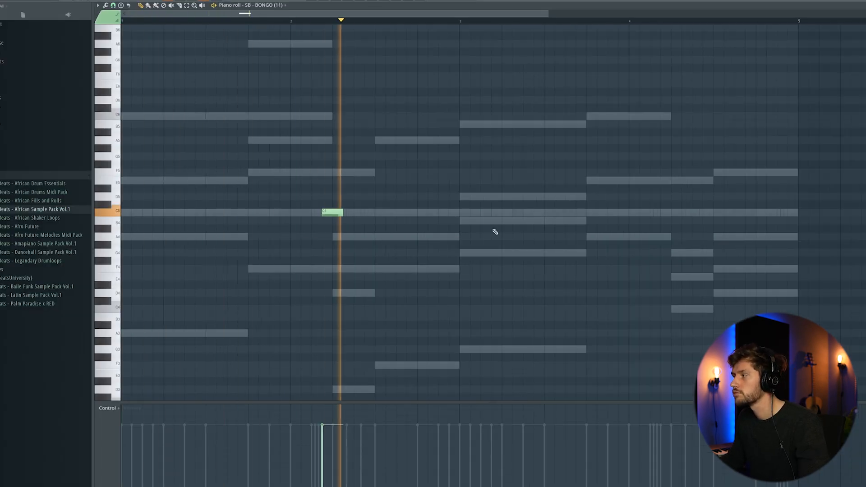
click(664, 213)
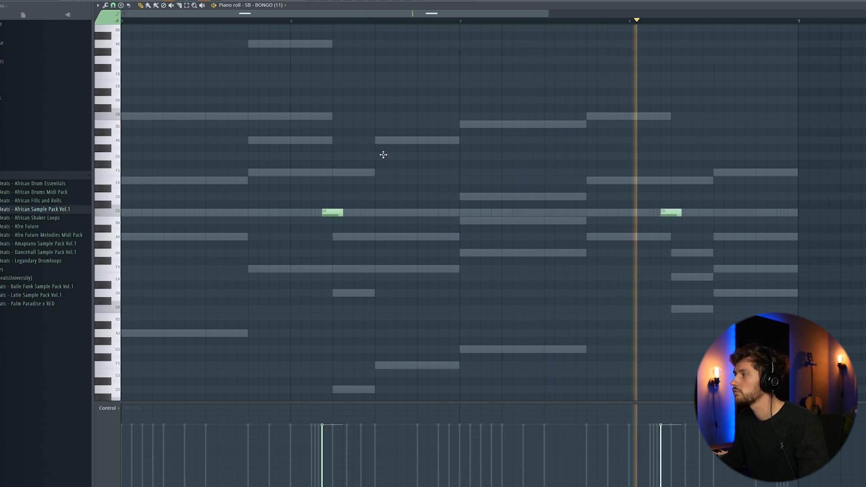
Draw a short C5 note for SB - DJEMBE (21) midway through bar 1 and repeat it in bar 3 during playback
key(F6)
key(space)
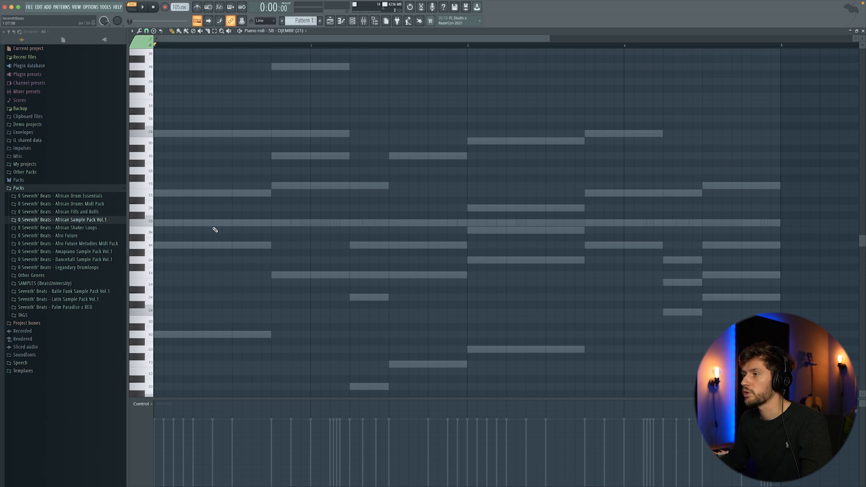
click(213, 225)
key(space)
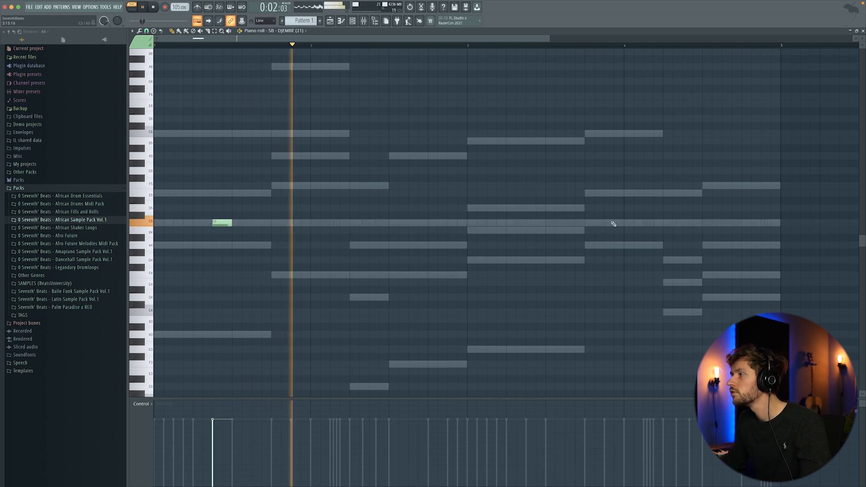
click(529, 223)
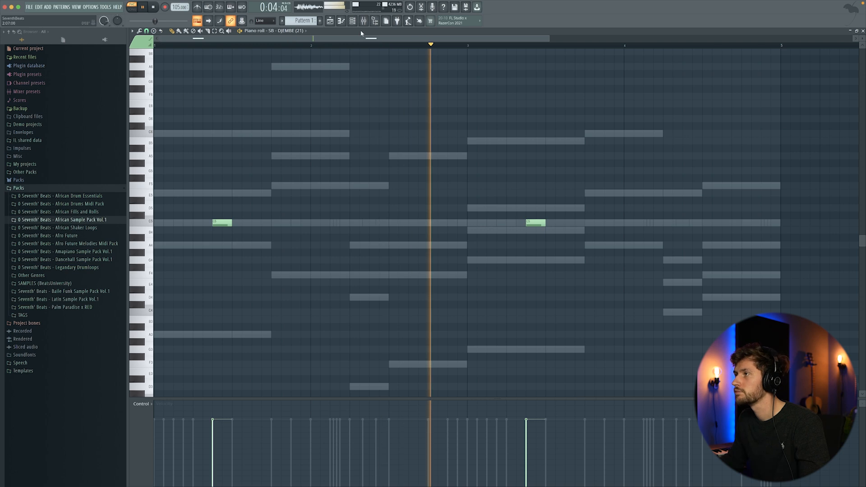
Give the SB - NATURAL SHAKER (21) channel a syncopated four-bar row of C5 notes with varied velocities and play the pattern
key(F6)
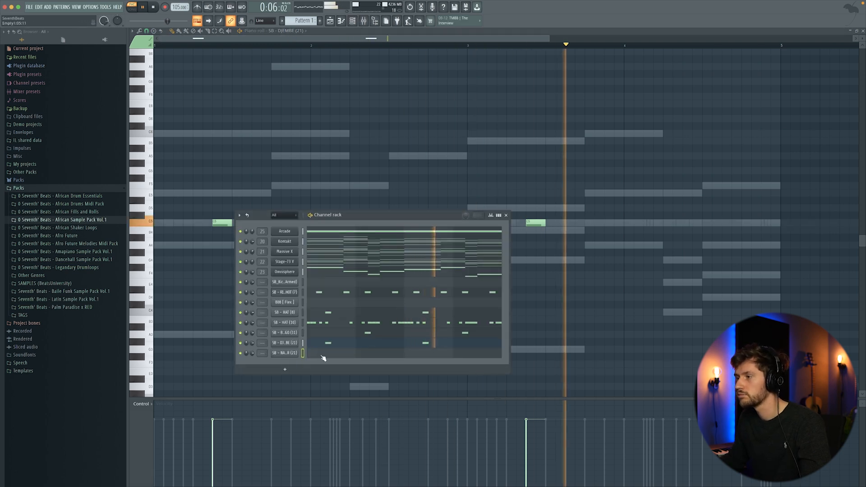
click(323, 354)
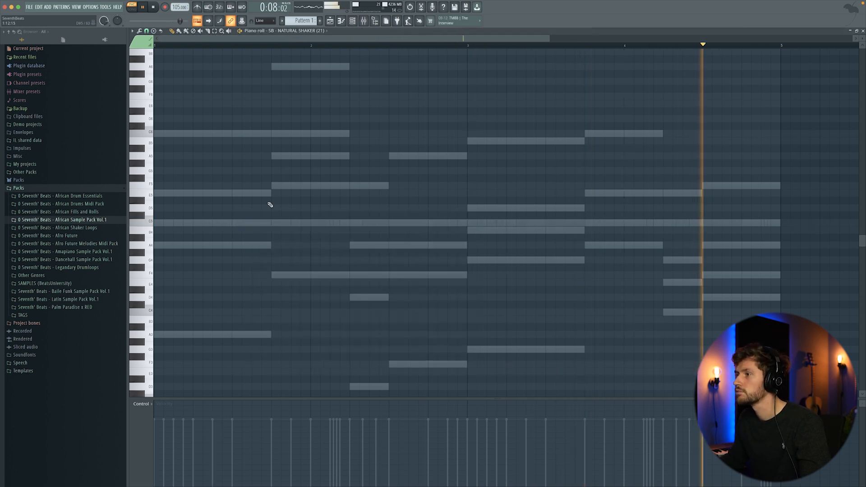
key(space)
click(147, 219)
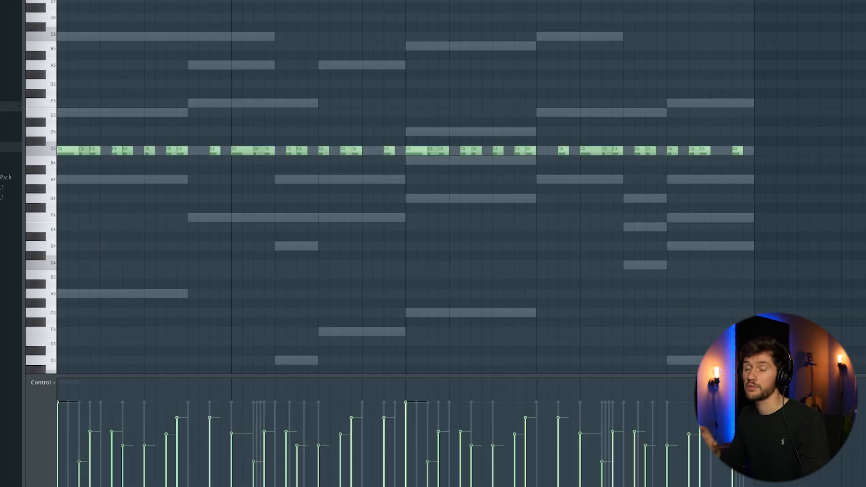
key(space)
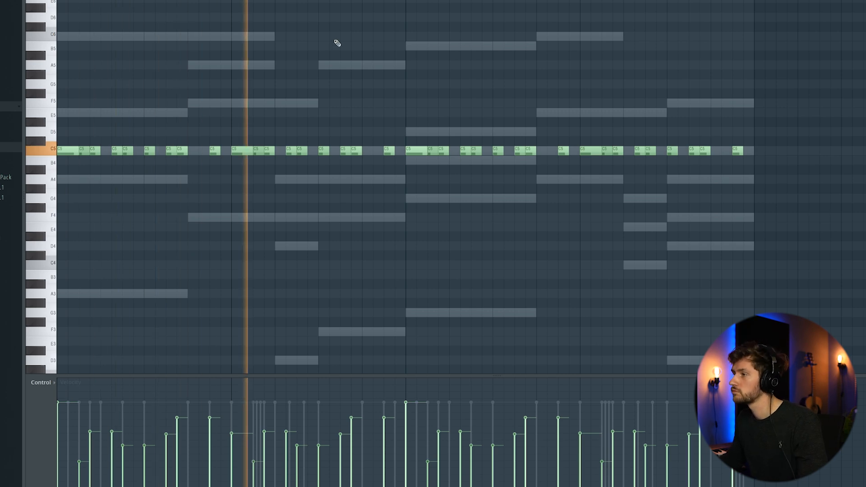
Draw C5 kick notes for SB_Kick_(Armed) at the start of bar 1, twice in bar 2, and at the start and last beat of bar 3
key(F6)
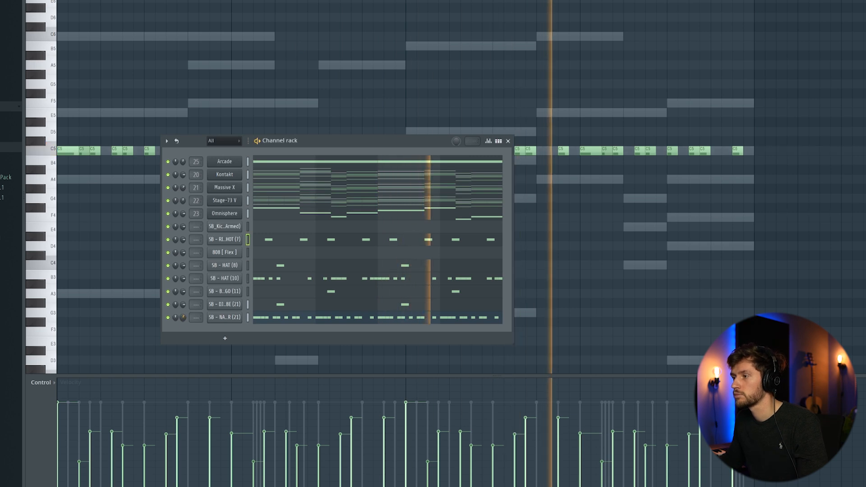
key(space)
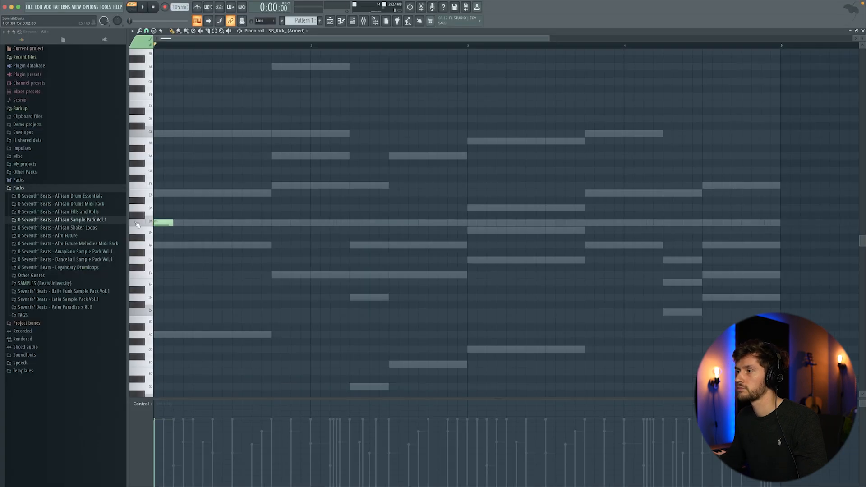
key(space)
click(330, 223)
click(369, 222)
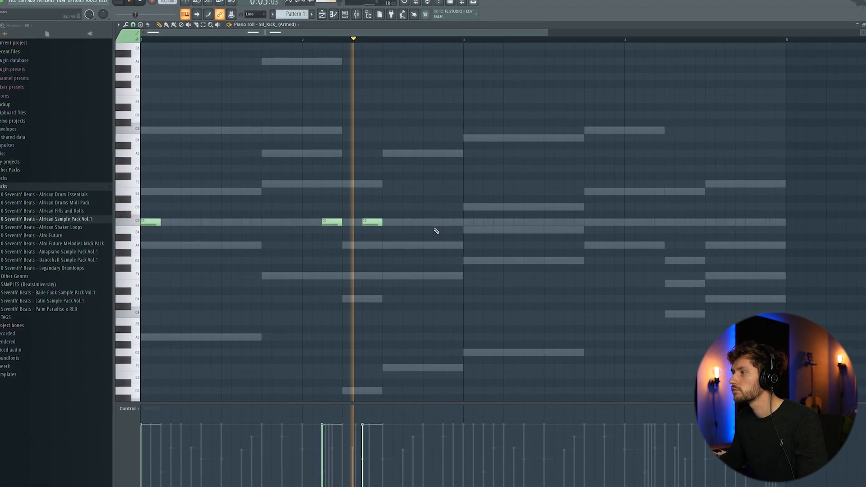
click(467, 222)
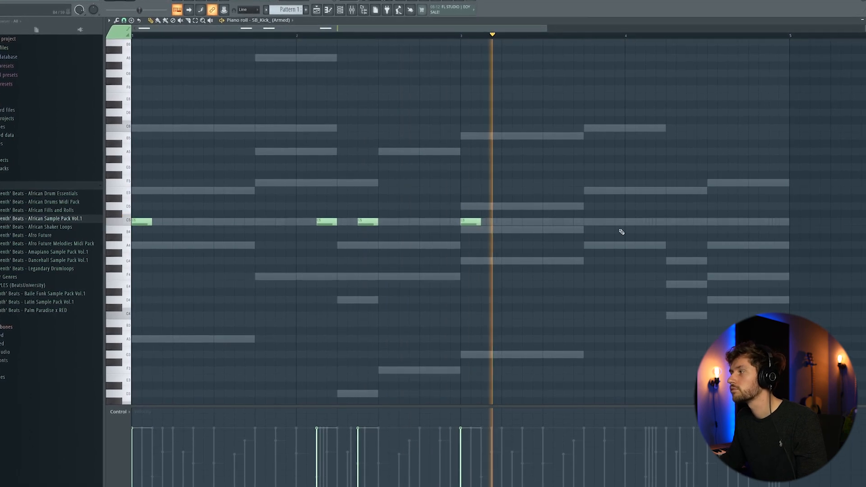
click(590, 222)
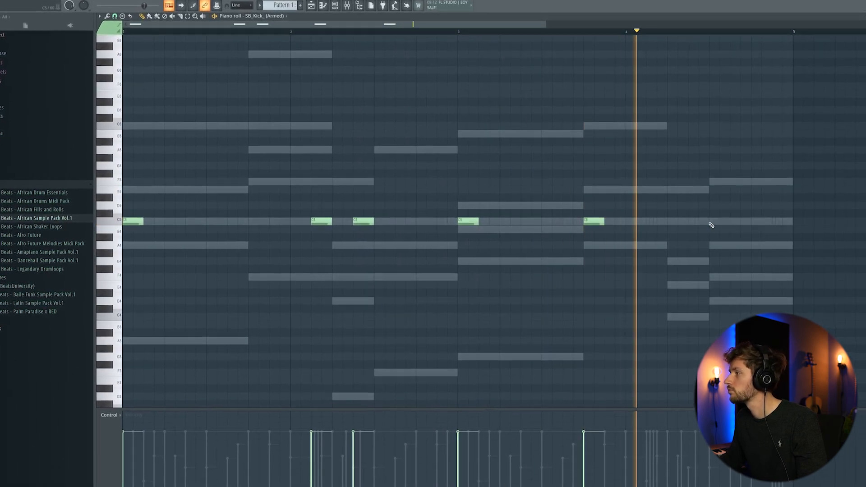
Add kick notes in the second half of bar 4, finishing the bar with two half-length notes, and play the pattern
click(742, 221)
click(785, 221)
click(803, 222)
right_click(805, 223)
drag(796, 222, 789, 224)
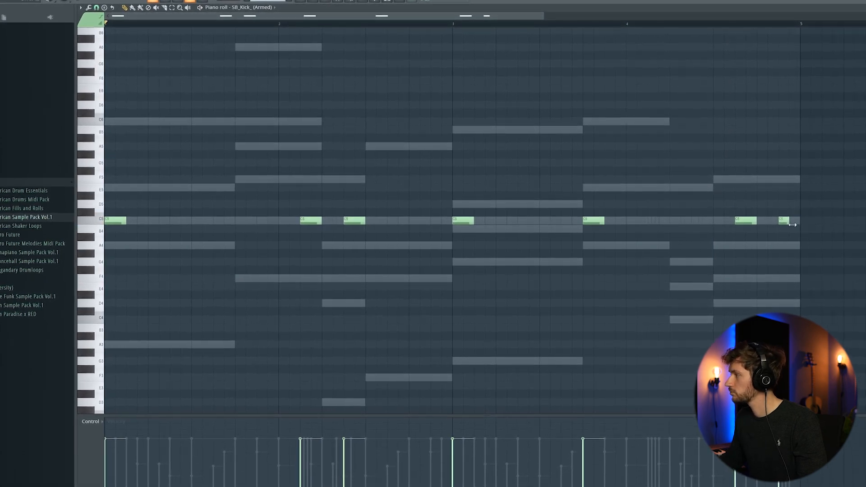
scroll(795, 214, down, 3)
drag(805, 130, 791, 139)
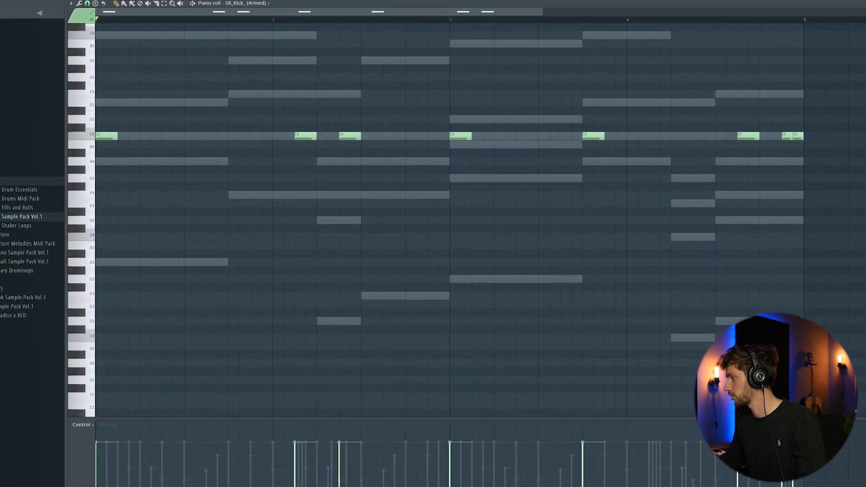
key(space)
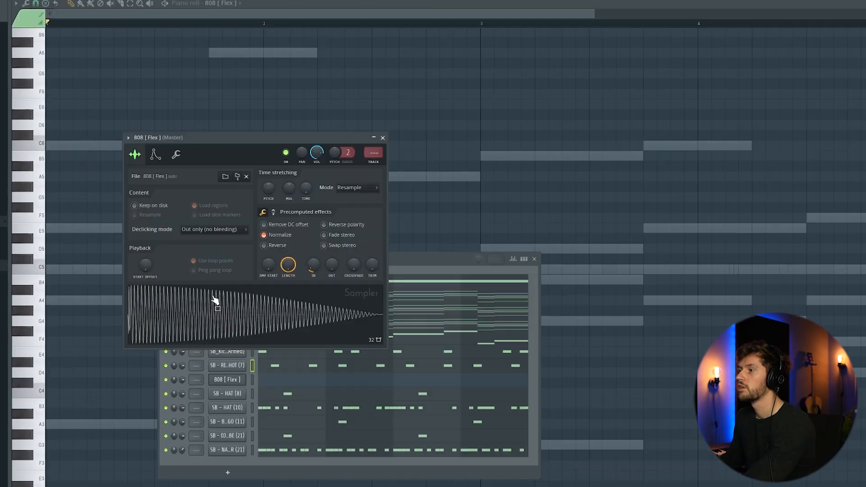
Load the 808 [ Flex ] sample into the Edison audio editor and detect its pitch regions
right_click(212, 299)
click(250, 346)
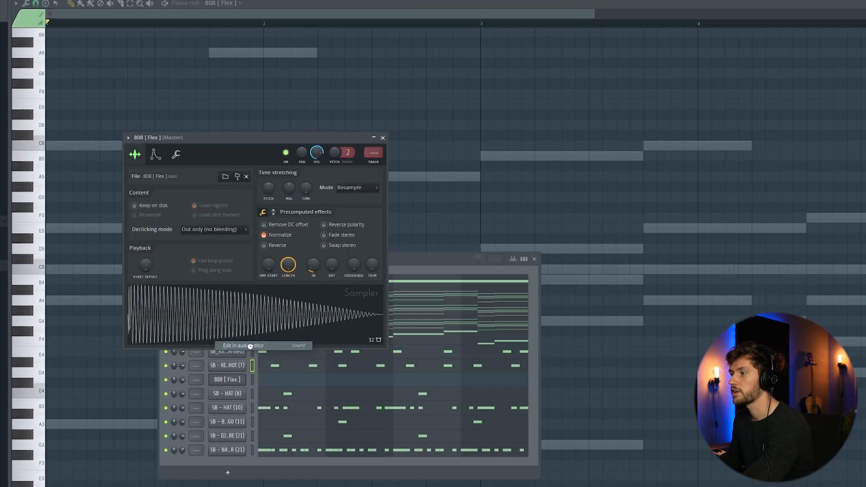
click(110, 91)
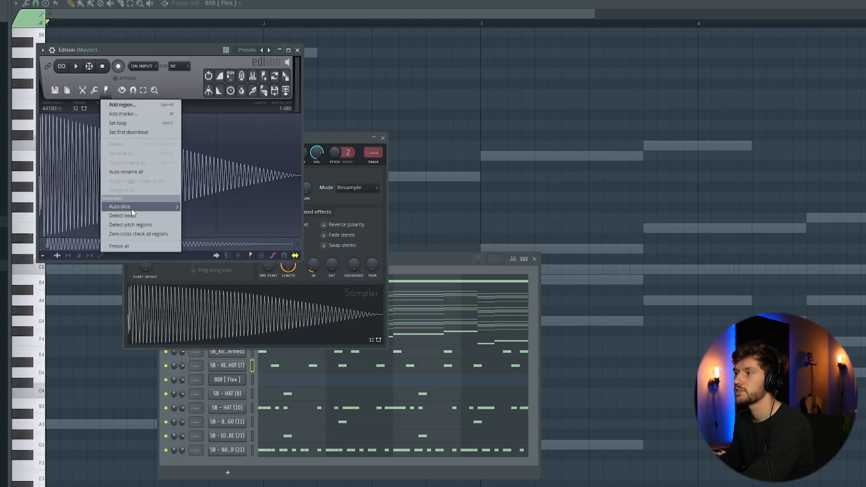
click(129, 227)
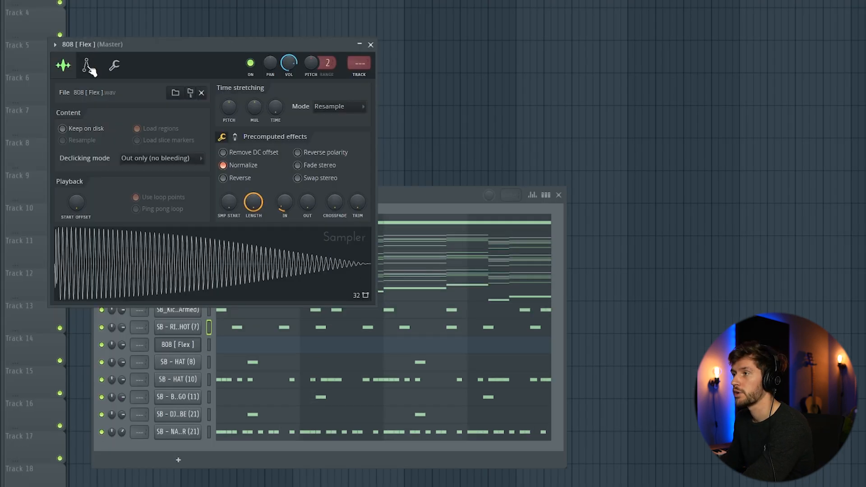
Open the 808 [ Flex ] envelope settings and paste the Omnisphere bass notes into the 808 channel for playback
click(87, 67)
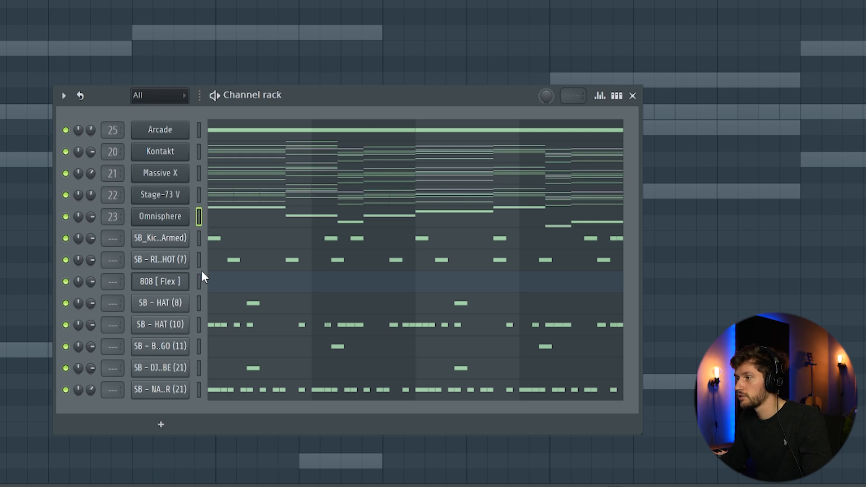
key(ctrl+v)
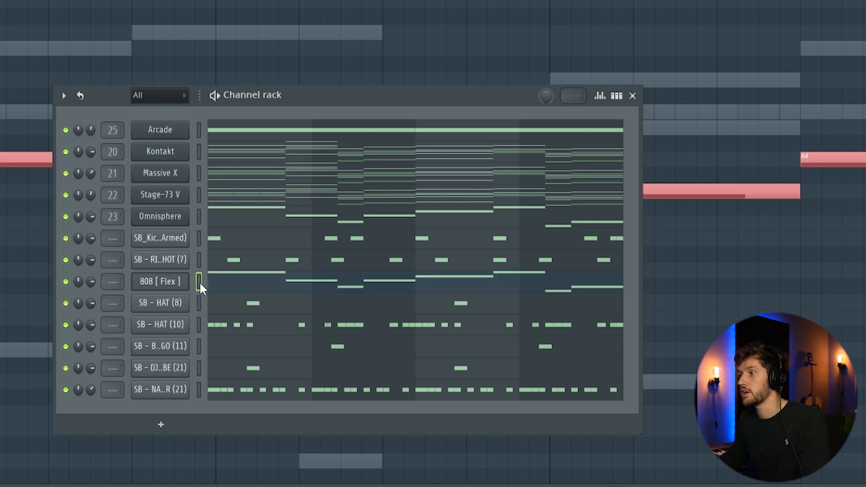
key(space)
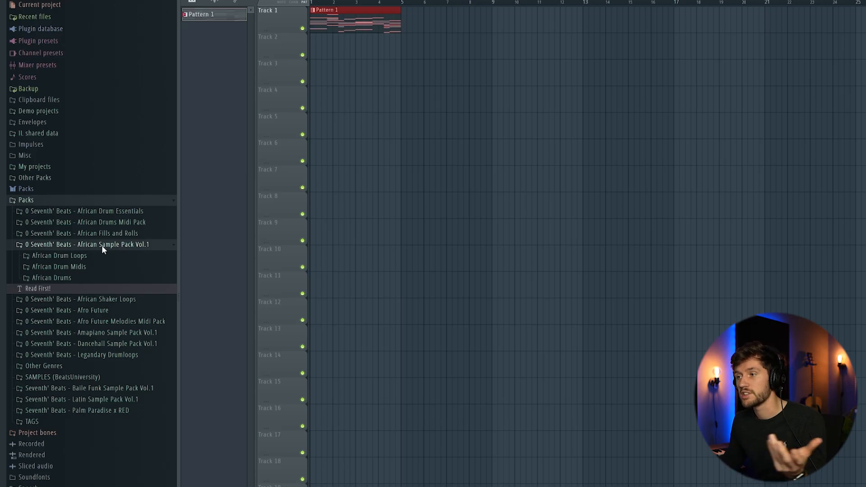
Place SB - SHAKER LOOP (1) from the African Shaker Loops pack on Track 5 and add a second Pattern 1 clip at bar 5
click(105, 256)
click(87, 266)
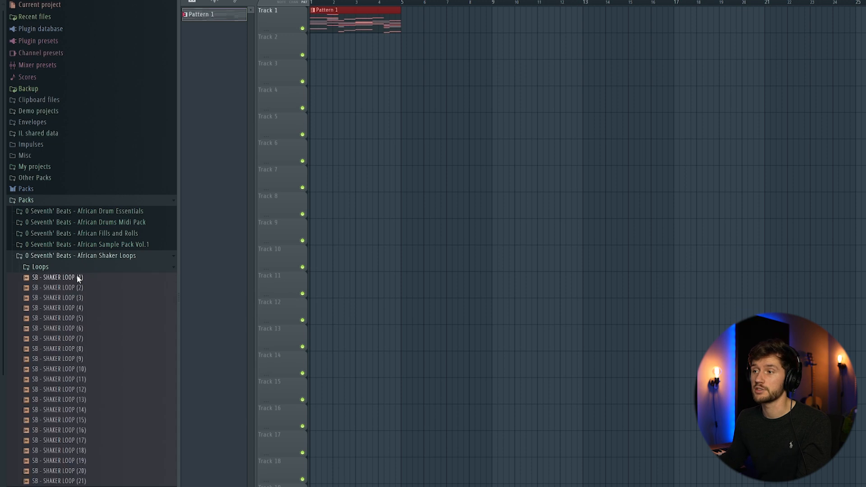
drag(69, 281, 333, 127)
click(374, 13)
click(429, 46)
drag(435, 47, 439, 13)
Open the SB - SHAKER LOOP (1) clip settings and lower its volume while the playlist plays
double_click(400, 126)
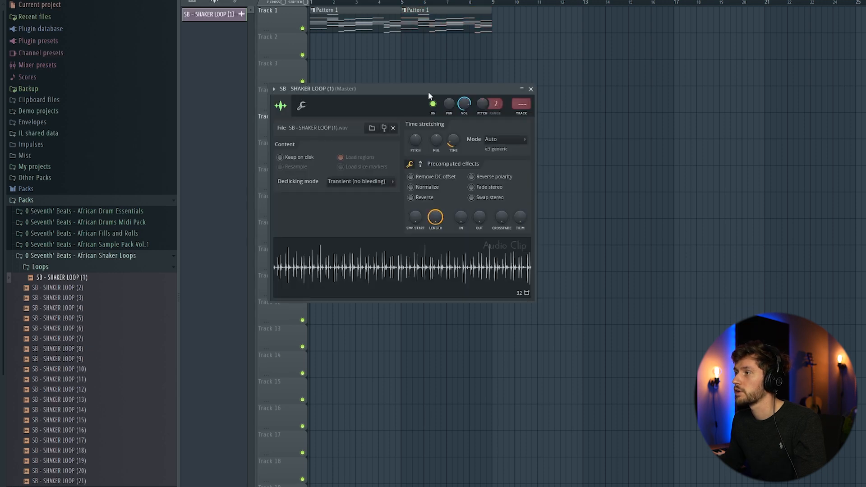
drag(429, 92, 489, 191)
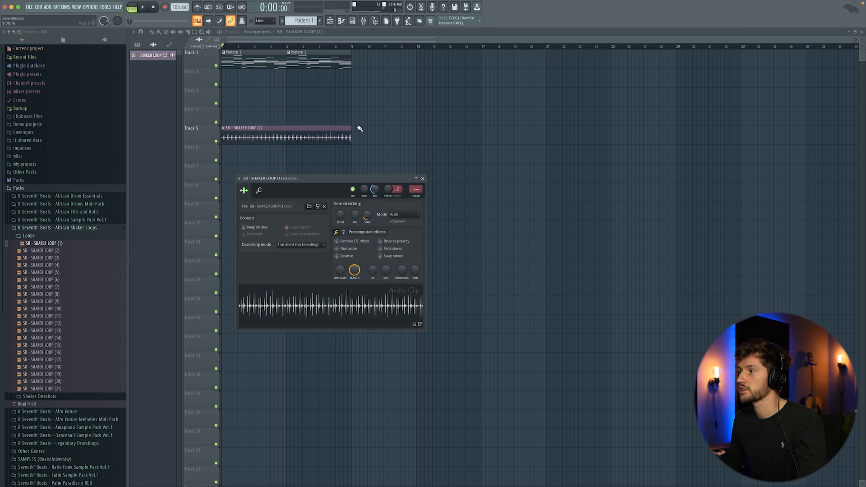
key(space)
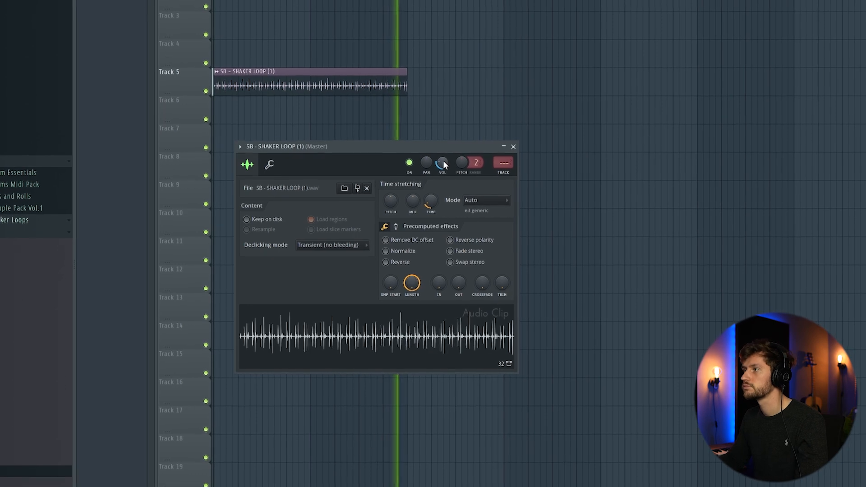
key(space)
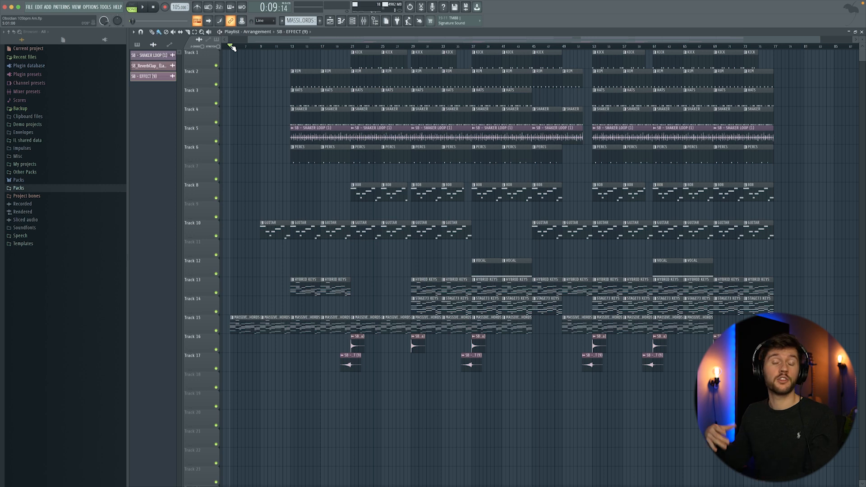
Play the full arrangement and inspect the Guitar mixer track with its ValhallaVintageVerb effect
key(space)
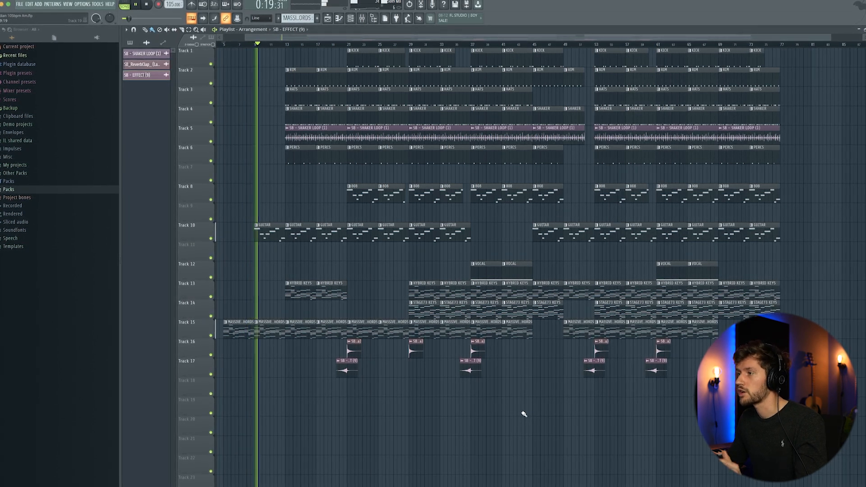
key(F9)
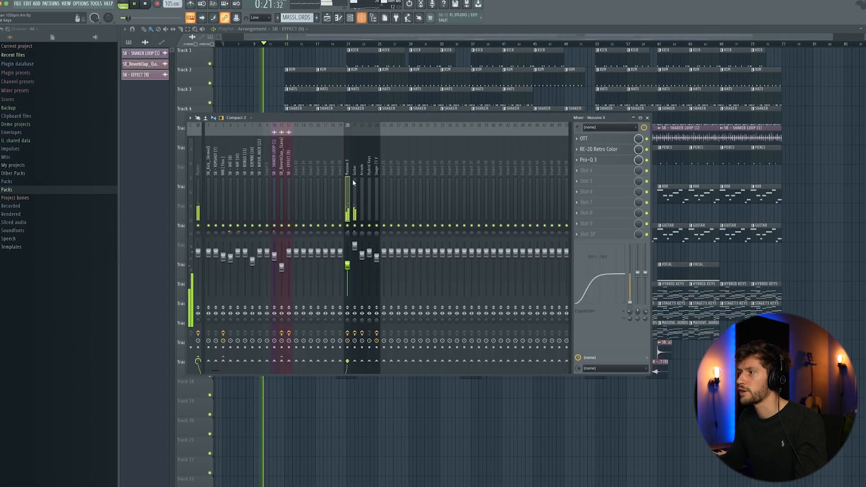
click(356, 173)
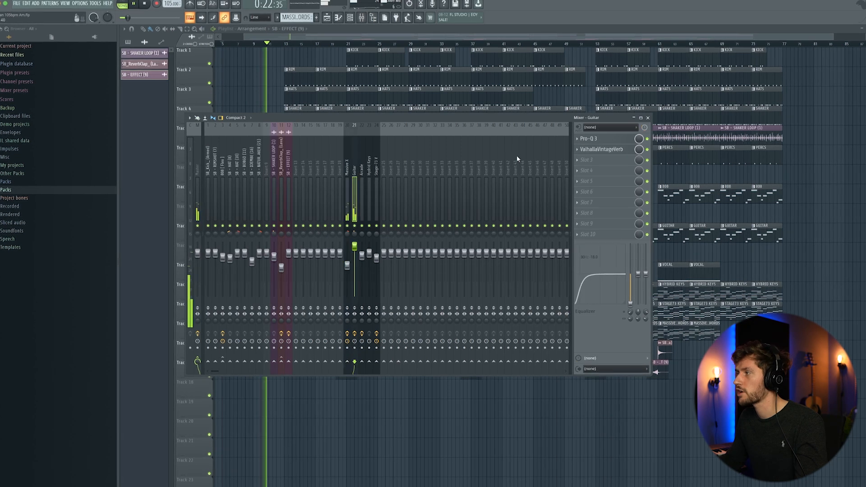
click(606, 149)
drag(173, 49, 341, 128)
click(458, 118)
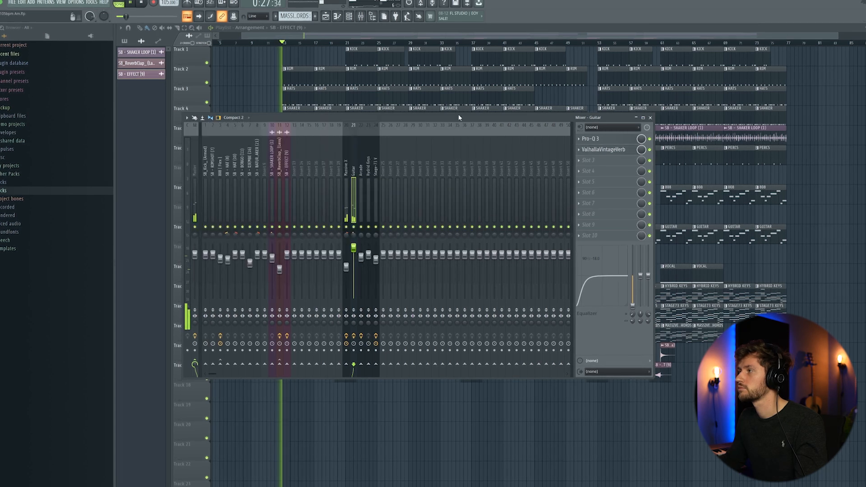
Examine the mixer levels and the playlist's clip layout through the arrangement's later sections during playback
click(394, 35)
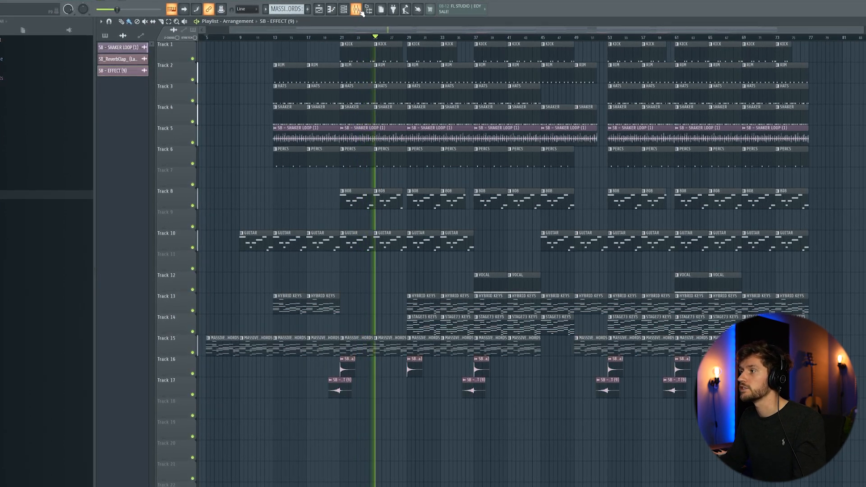
key(F9)
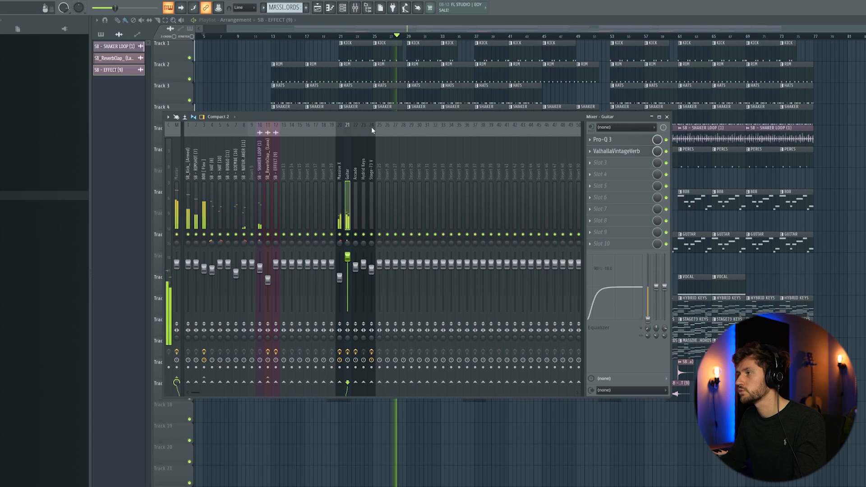
drag(373, 122, 404, 246)
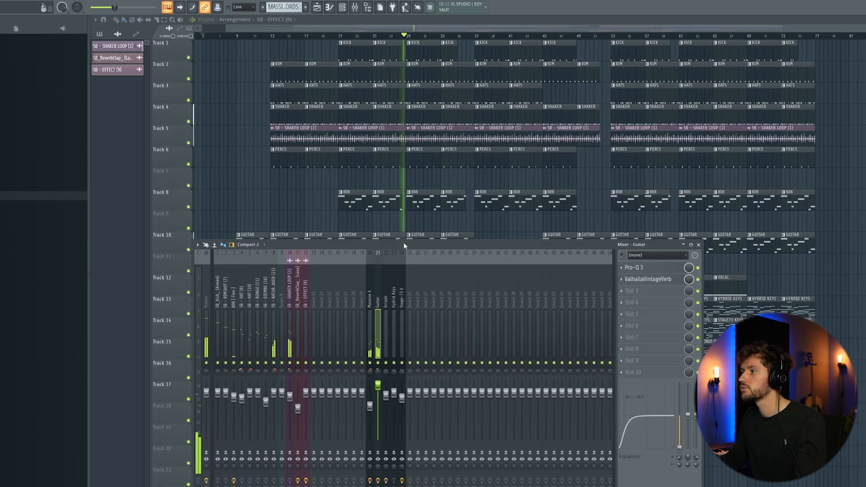
key(F9)
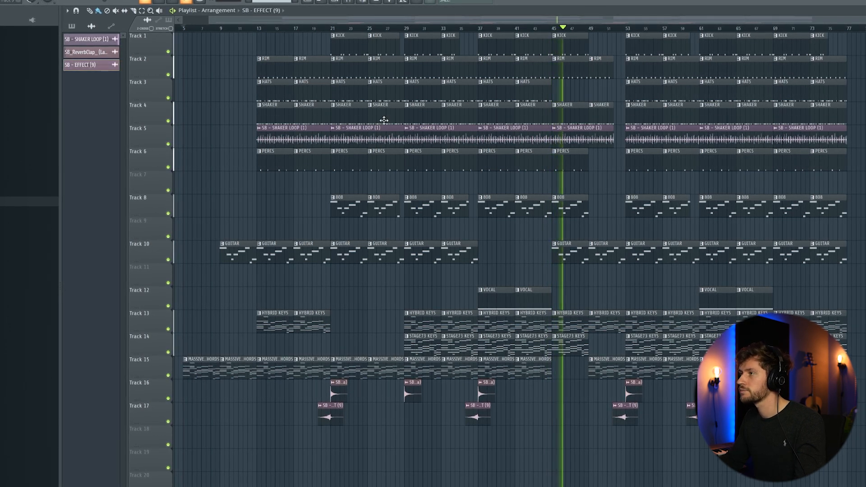
drag(259, 21, 530, 32)
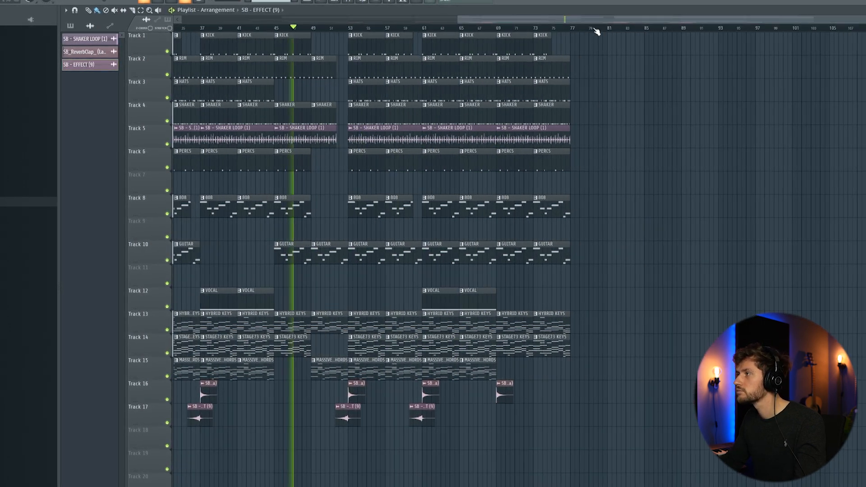
drag(863, 19, 842, 19)
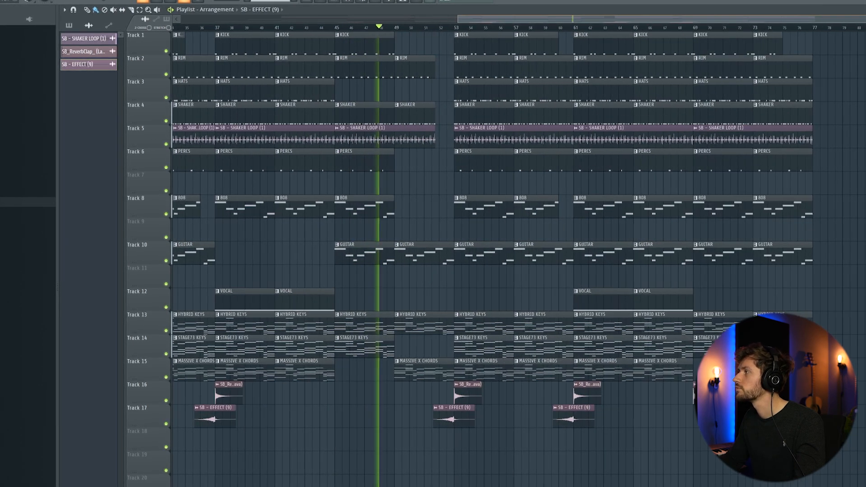
drag(612, 21, 658, 20)
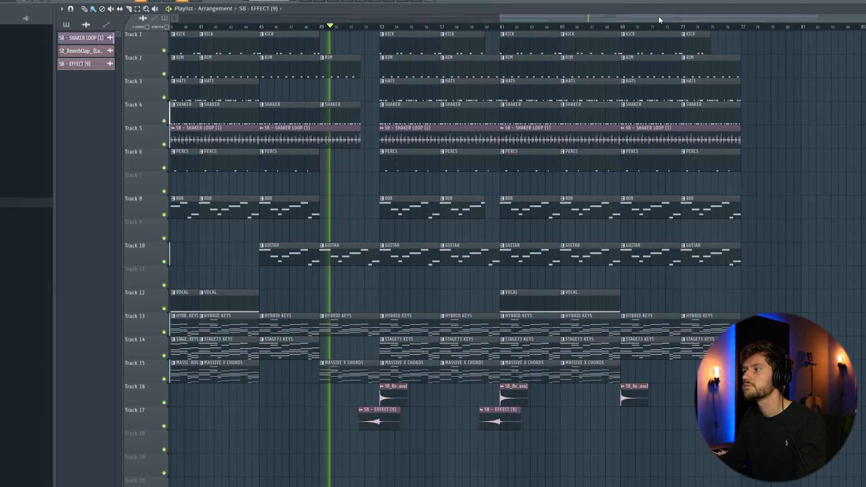